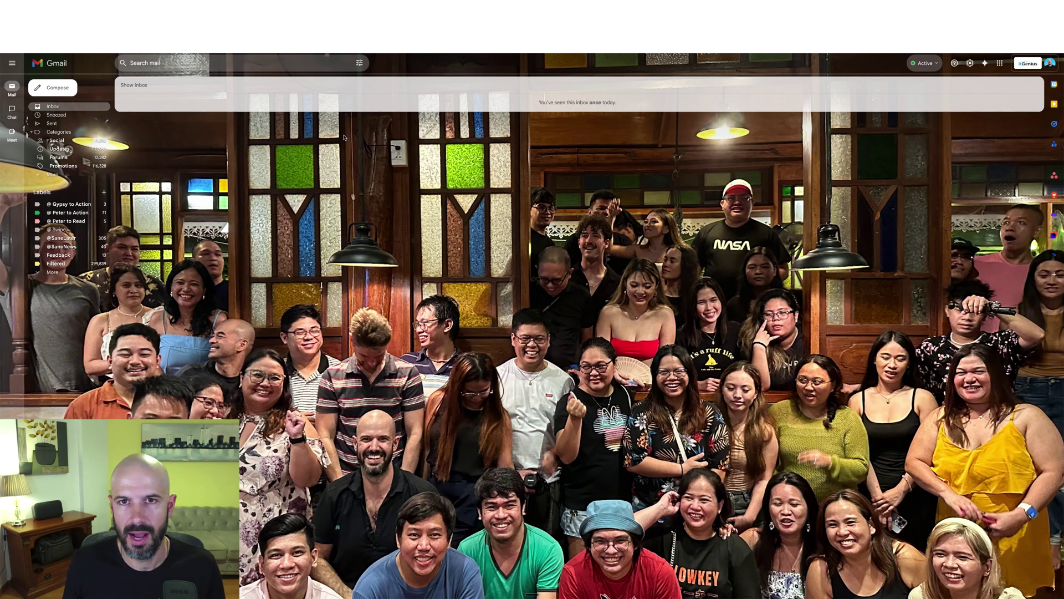
Step: Start a new draft, zoom the page in, and review the nine send-from addresses
key("c")
key("ctrl+plus")
key("ctrl+plus")
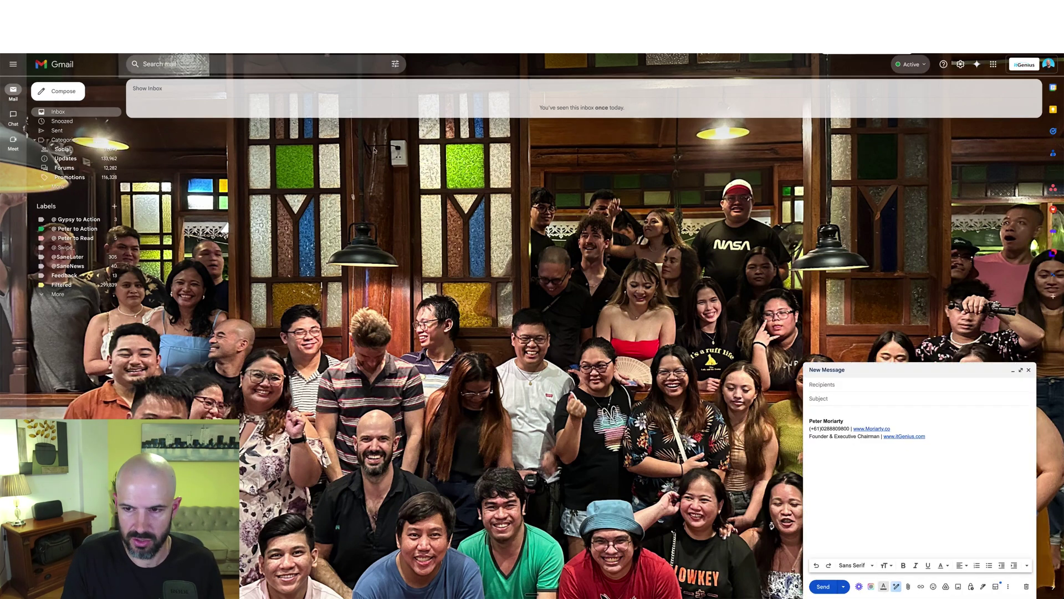
left_click(864, 355)
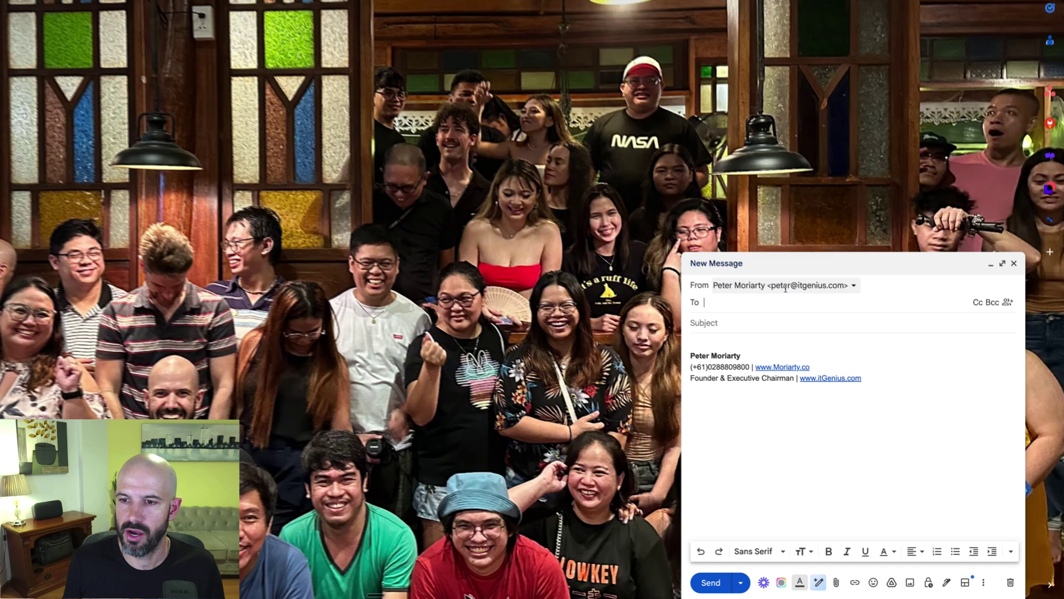
left_click(870, 359)
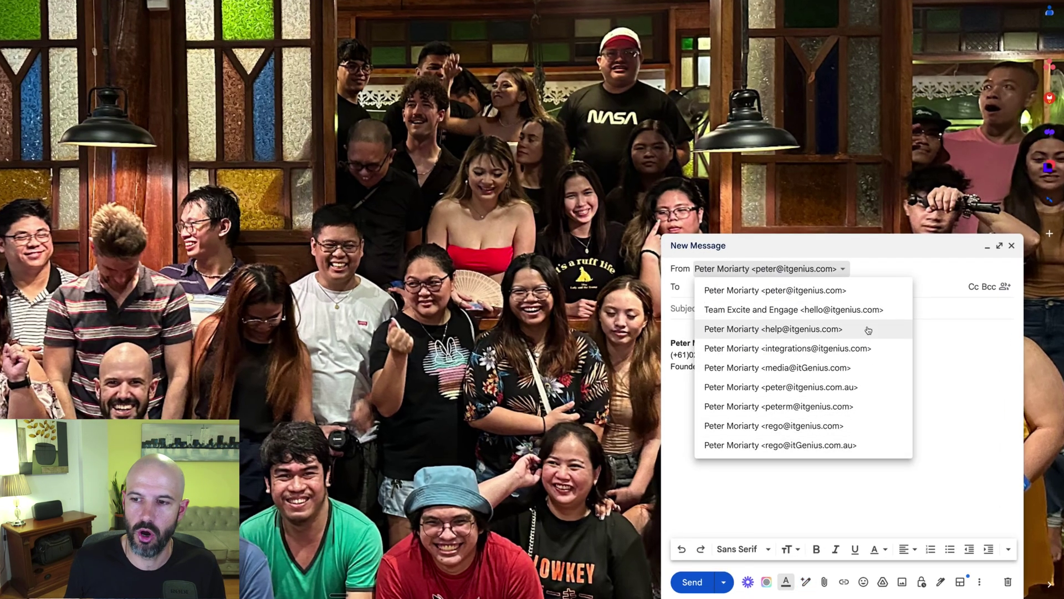
left_click(870, 295)
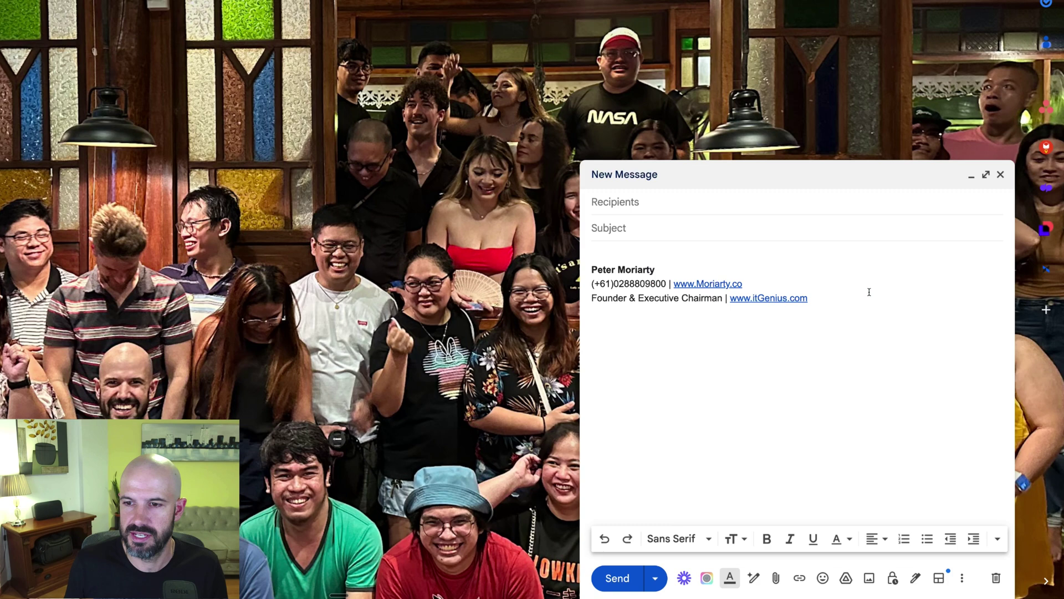
left_click(741, 206)
left_click(725, 202)
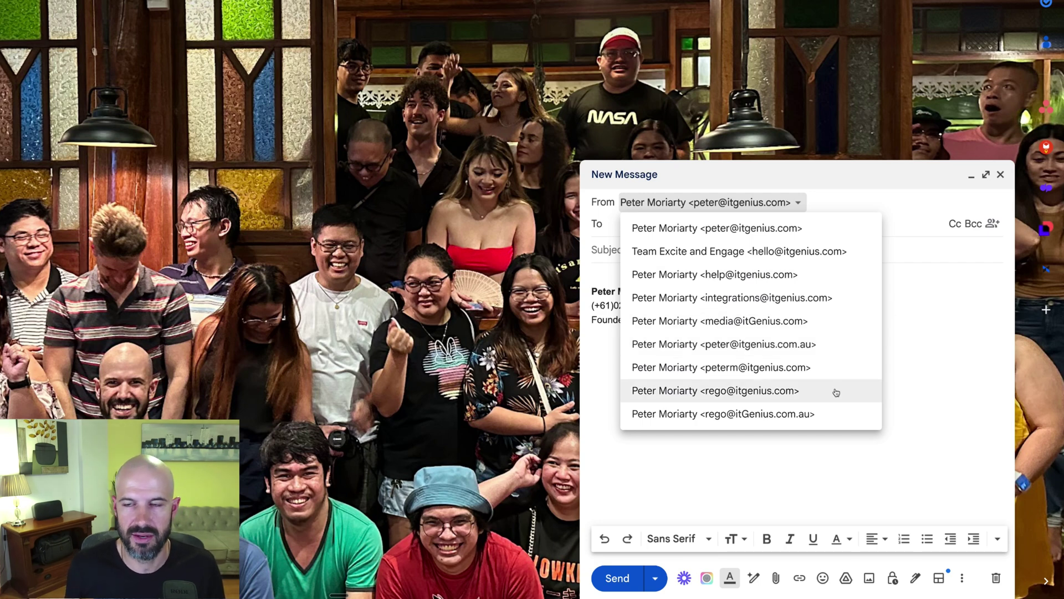
Step: Open Gmail's Accounts settings and highlight the Check mail from other accounts row
left_click(914, 291)
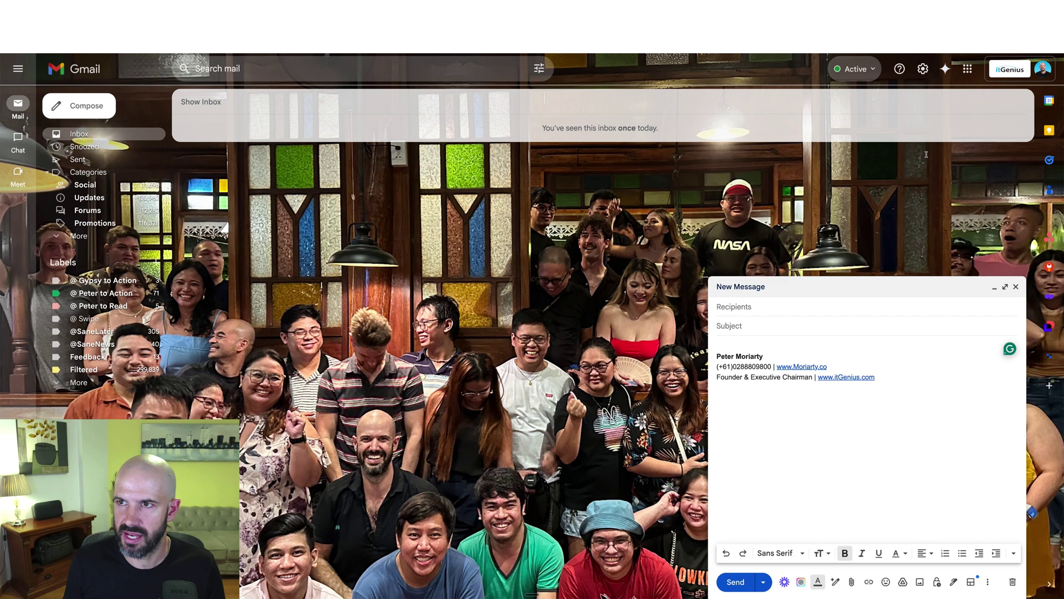
left_click(922, 70)
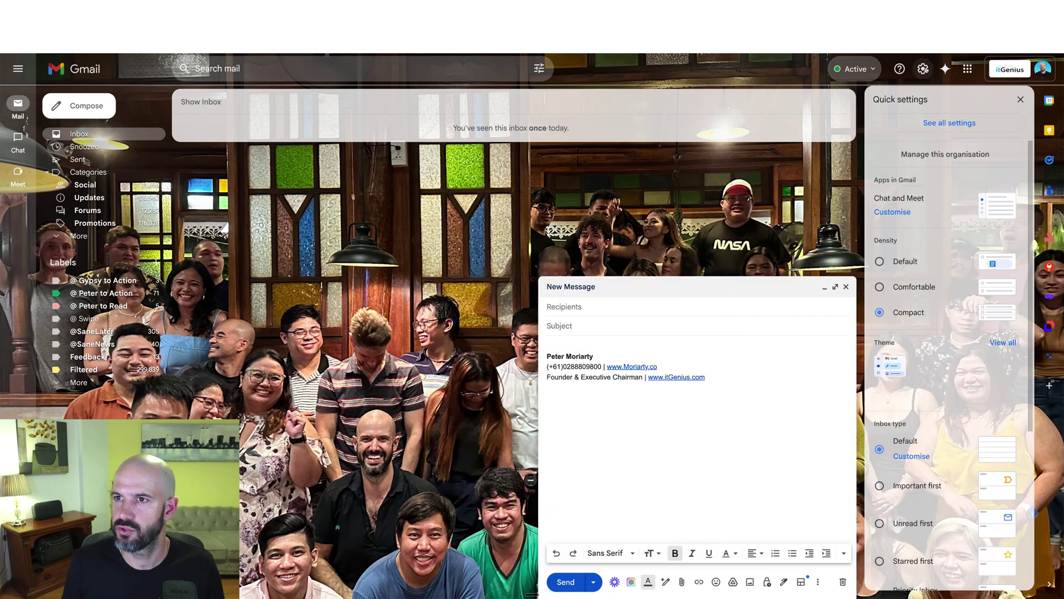
left_click(941, 127)
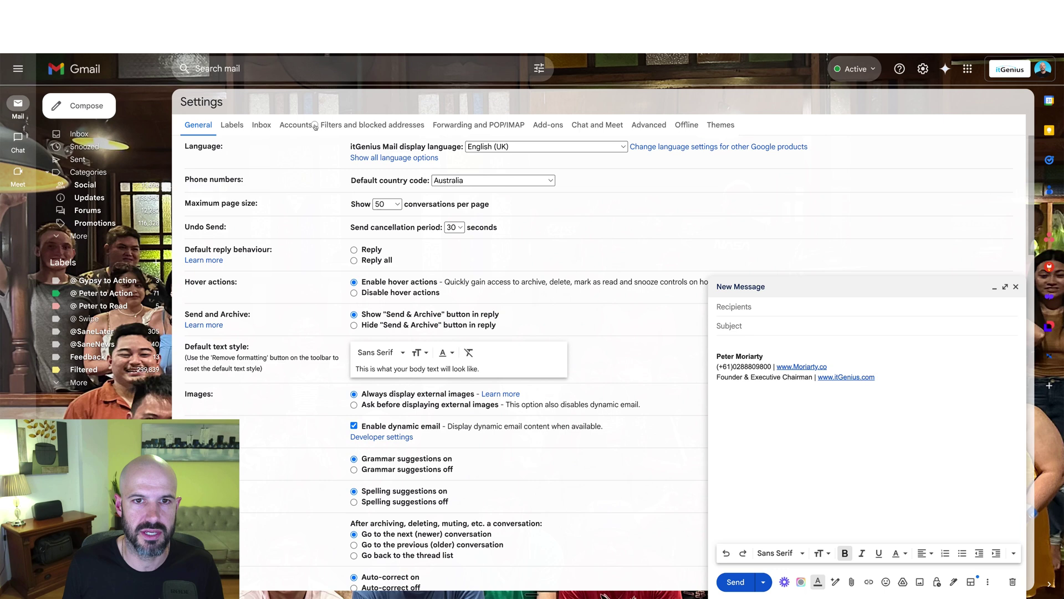
left_click(296, 124)
scroll(333, 211, "down", 2)
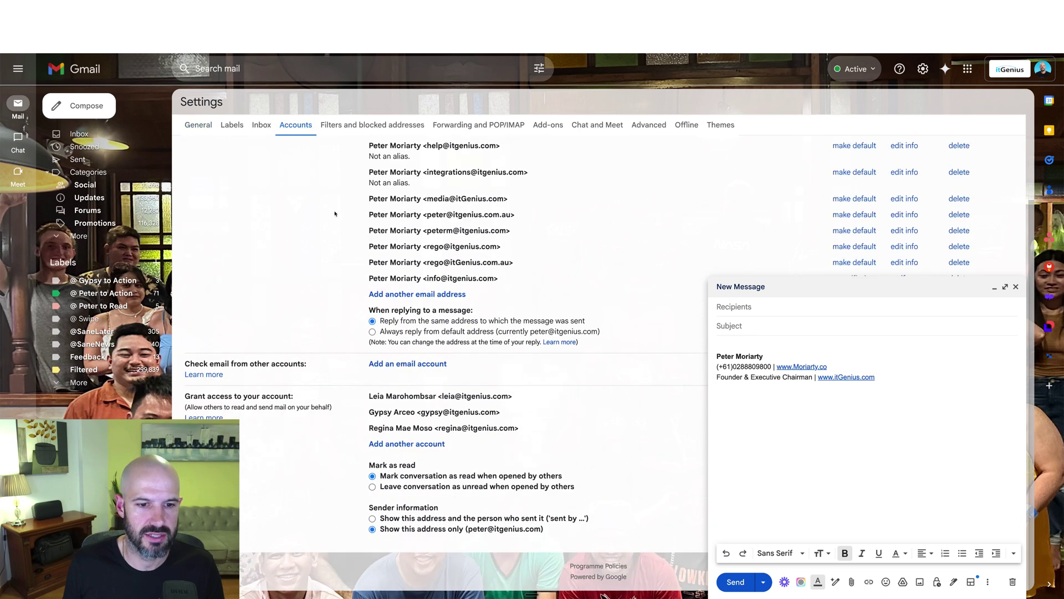
scroll(393, 438, "up", 2)
left_click_drag(244, 440, 462, 445)
left_click(461, 445)
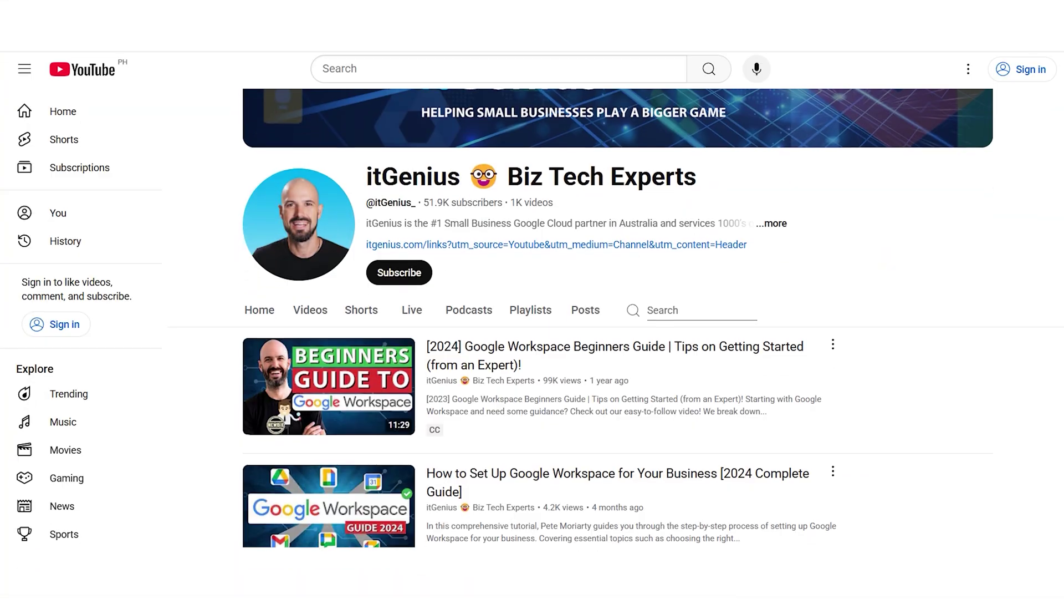
scroll(617, 318, "down", 2)
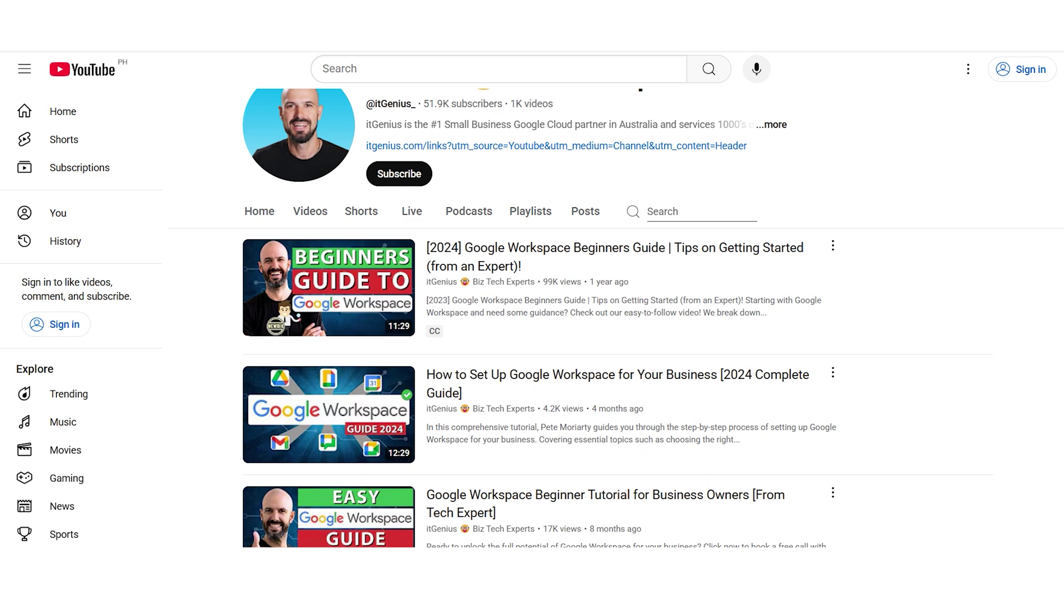
scroll(617, 317, "down", 1)
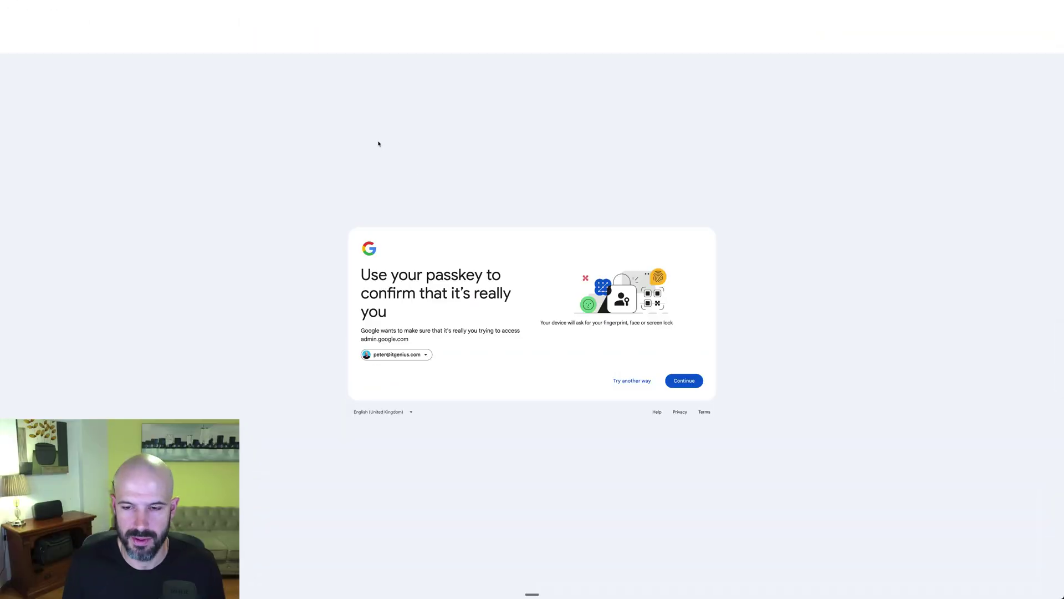
Step: Pass the passkey check and search the Admin console for 'forward', then 'mail'
left_click(685, 380)
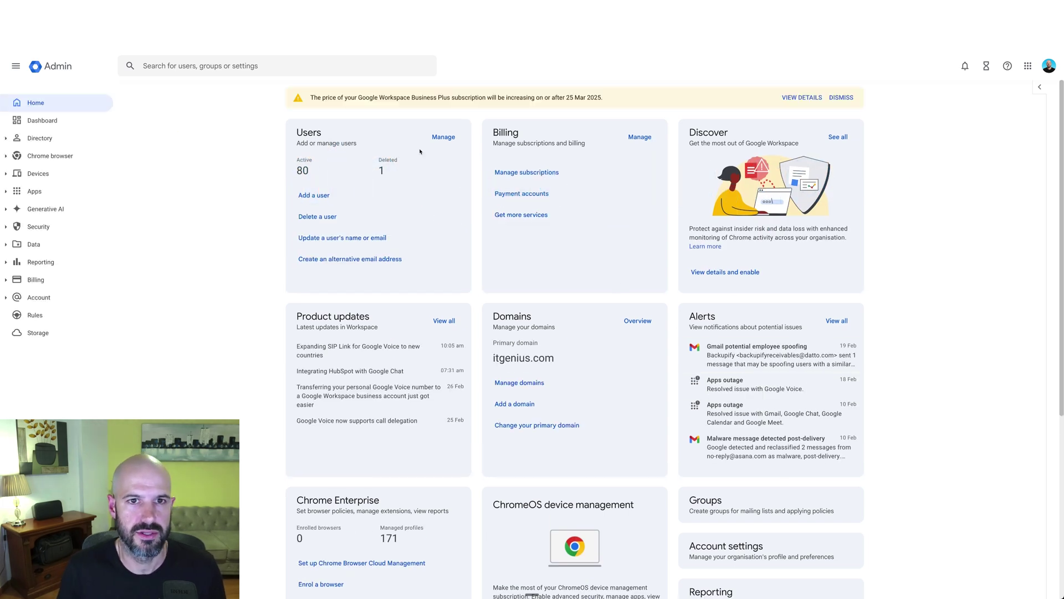
left_click(281, 64)
type("forward")
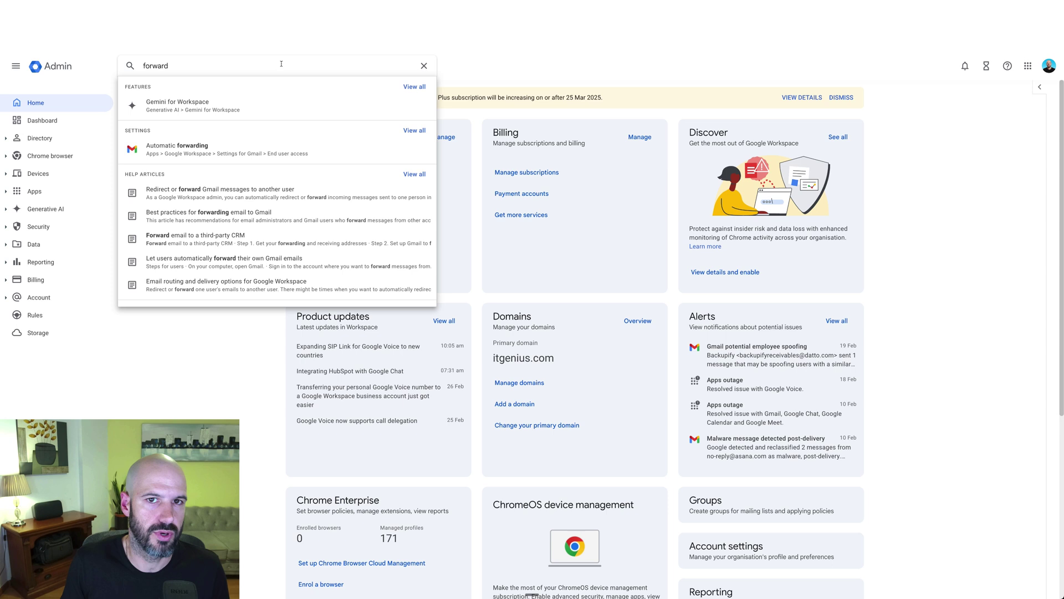
double_click(247, 65)
type("mail")
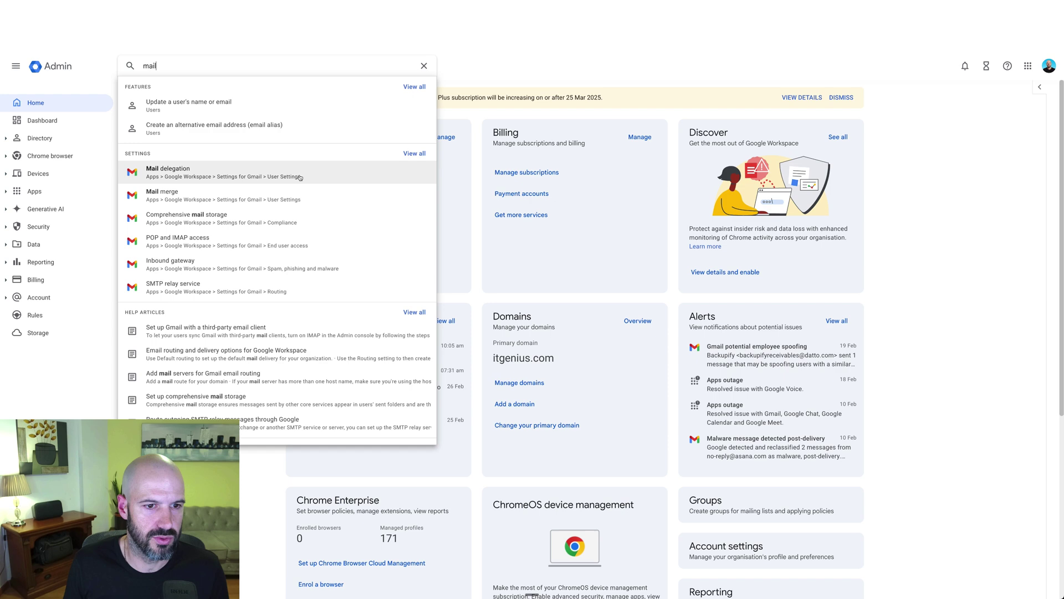
Step: Search for 'send' and open the Allow per-user outbound gateways setting
double_click(173, 68)
type("send")
left_click(414, 154)
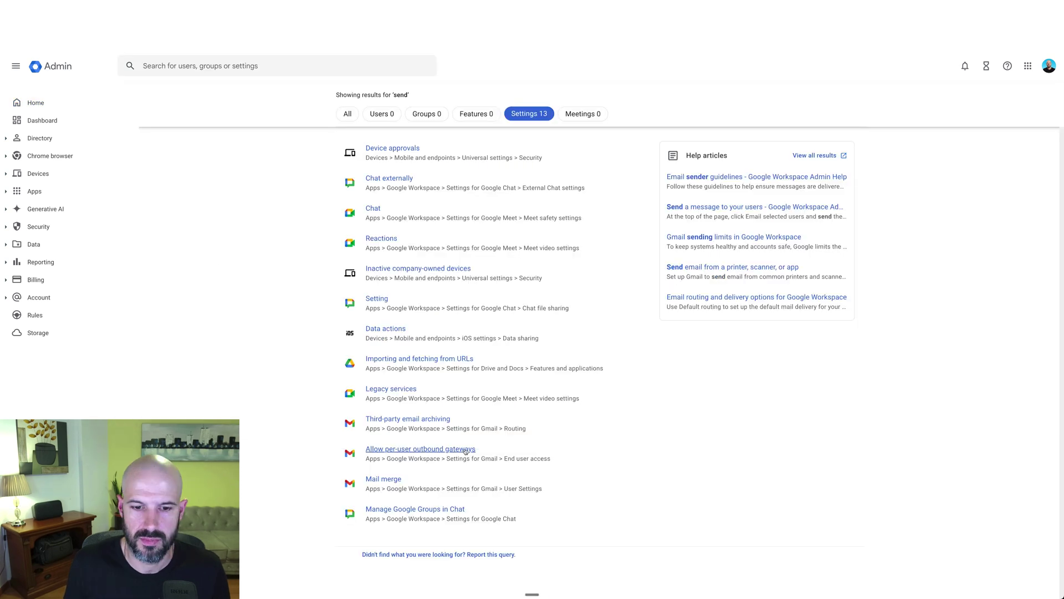
left_click(466, 450)
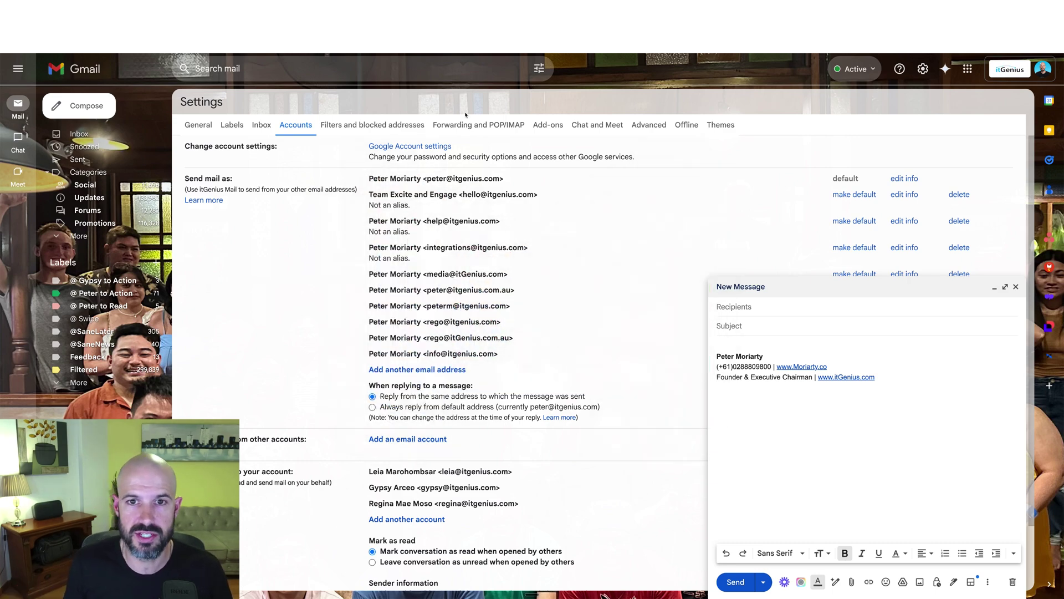
Step: View the Forwarding and POP/IMAP settings, then go back to the inbox
left_click(478, 124)
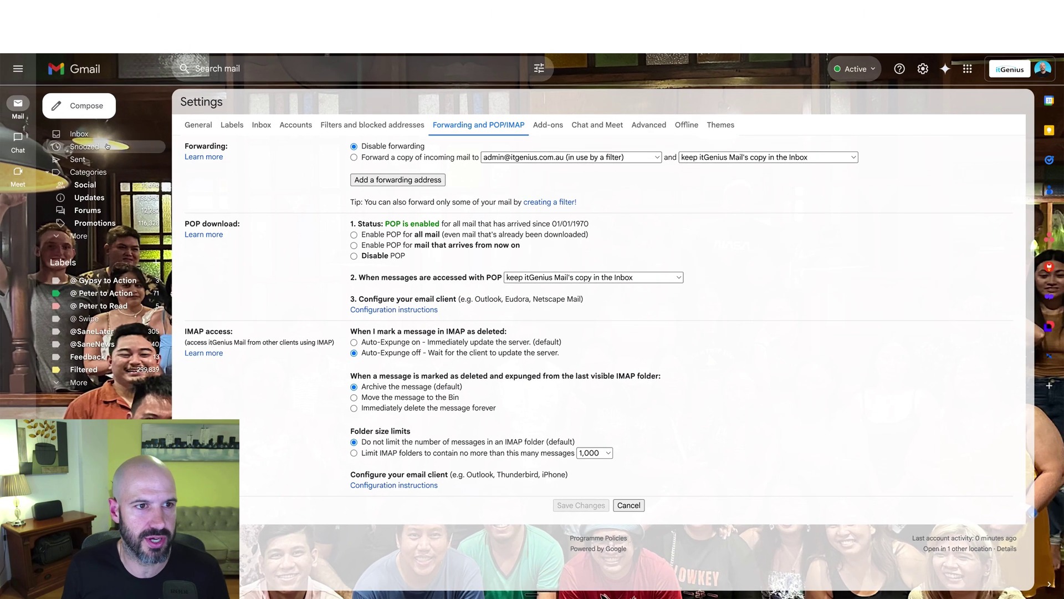
left_click(79, 134)
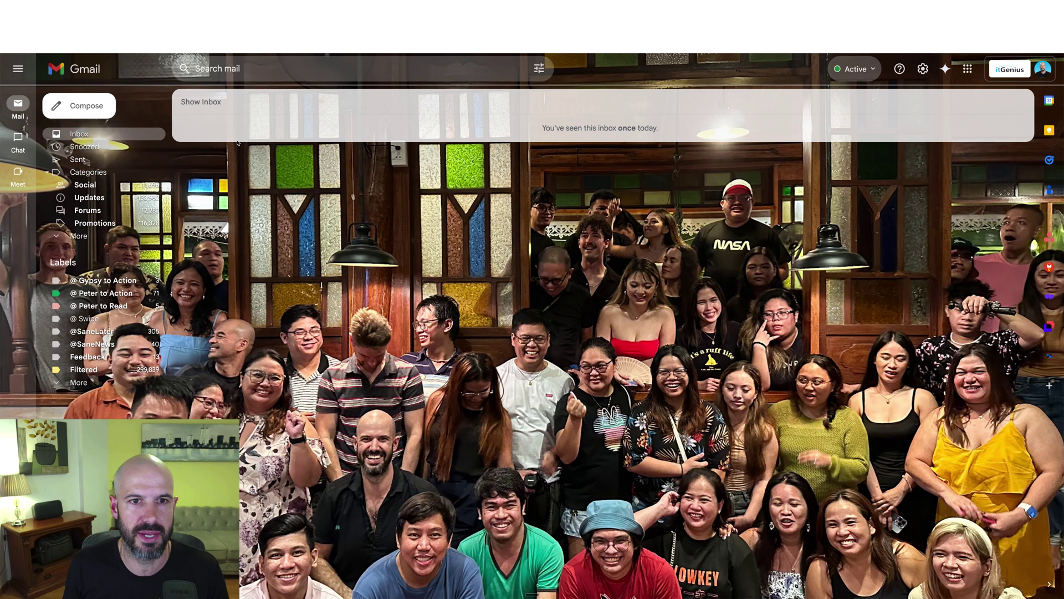
Step: Search all mail for the team alias address and look over the results
left_click(291, 72)
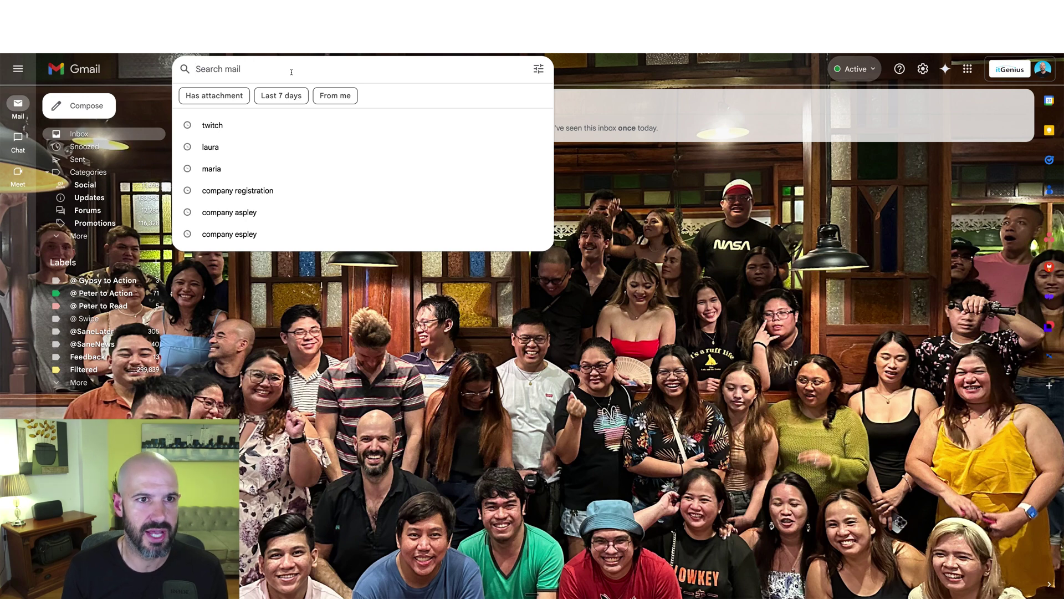
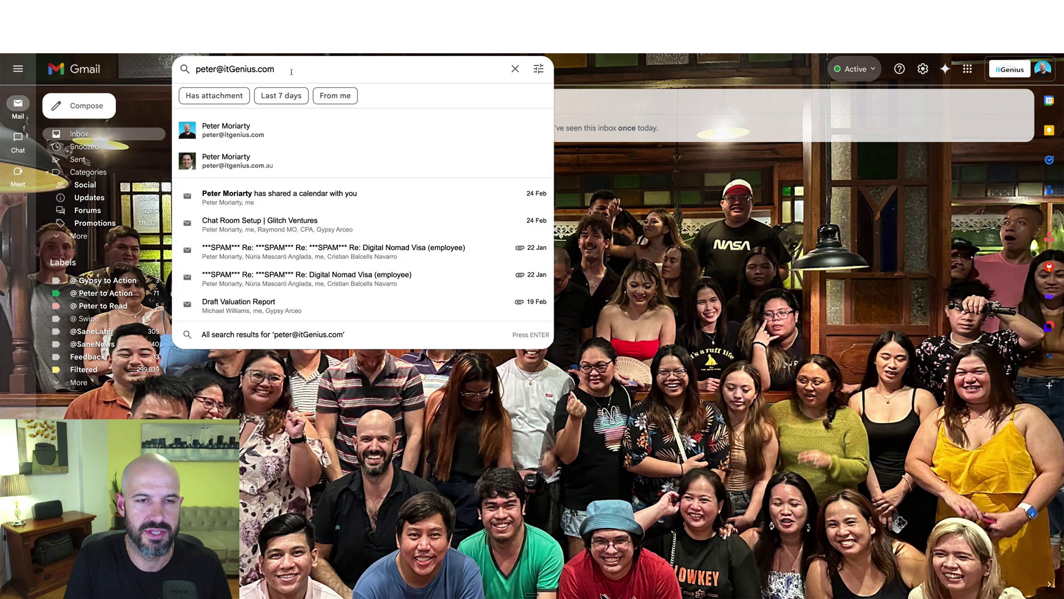
double_click(210, 69)
type("rego")
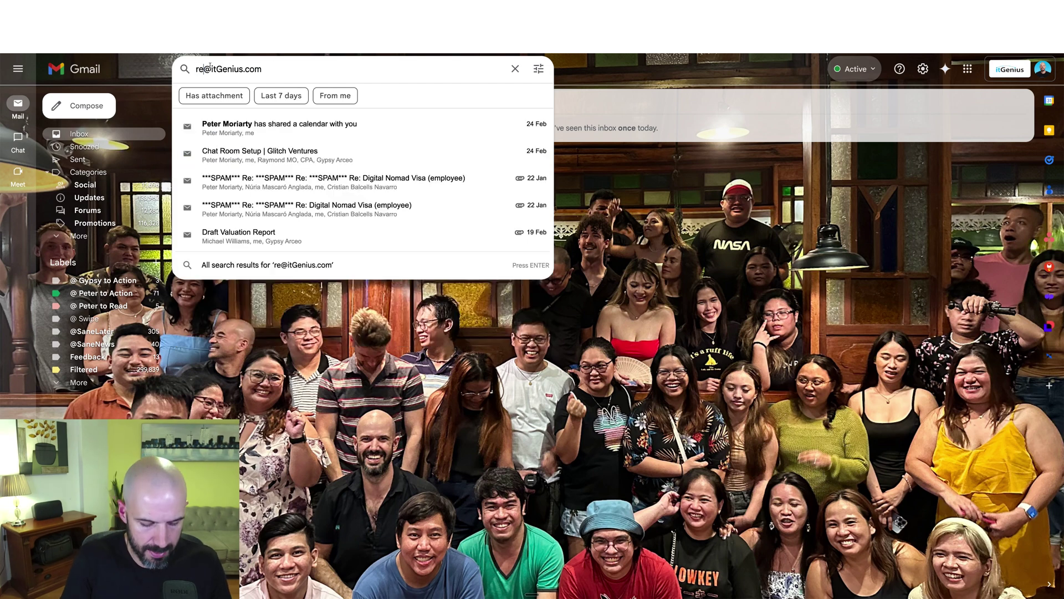
key("Return")
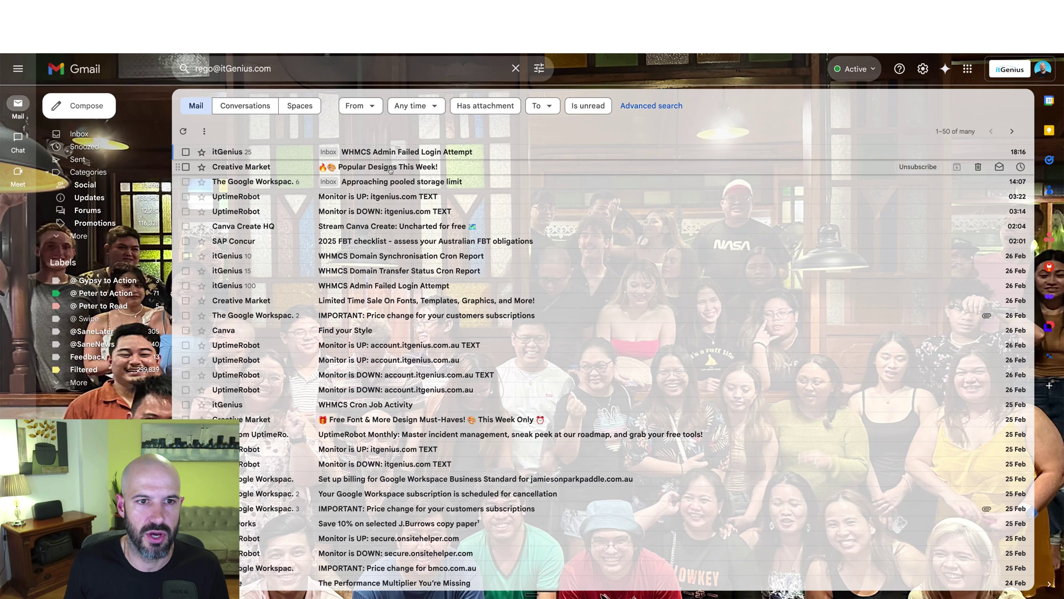
scroll(422, 222, "down", 4)
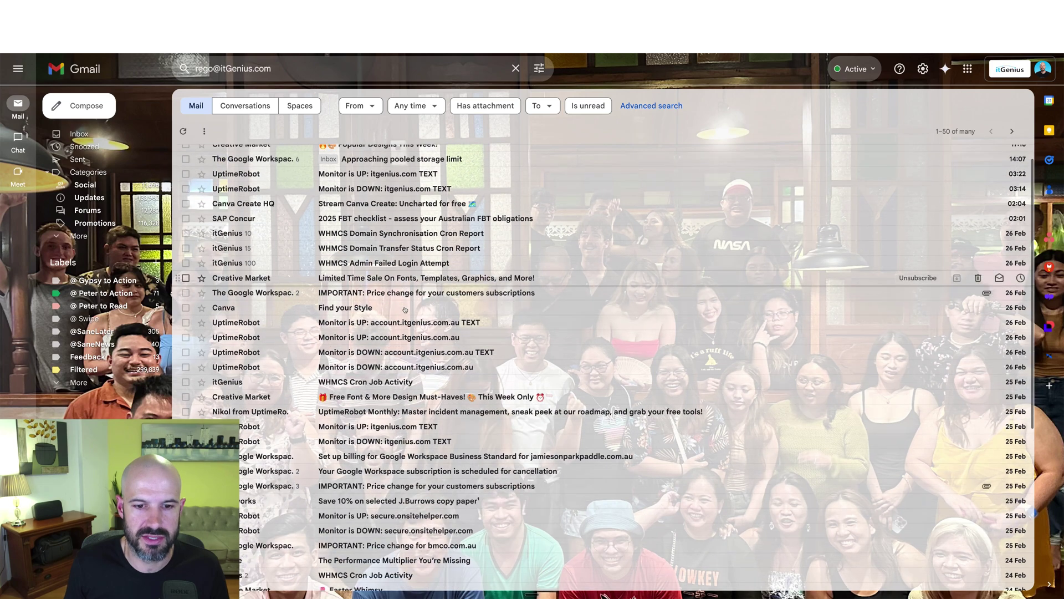
scroll(454, 166, "up", 4)
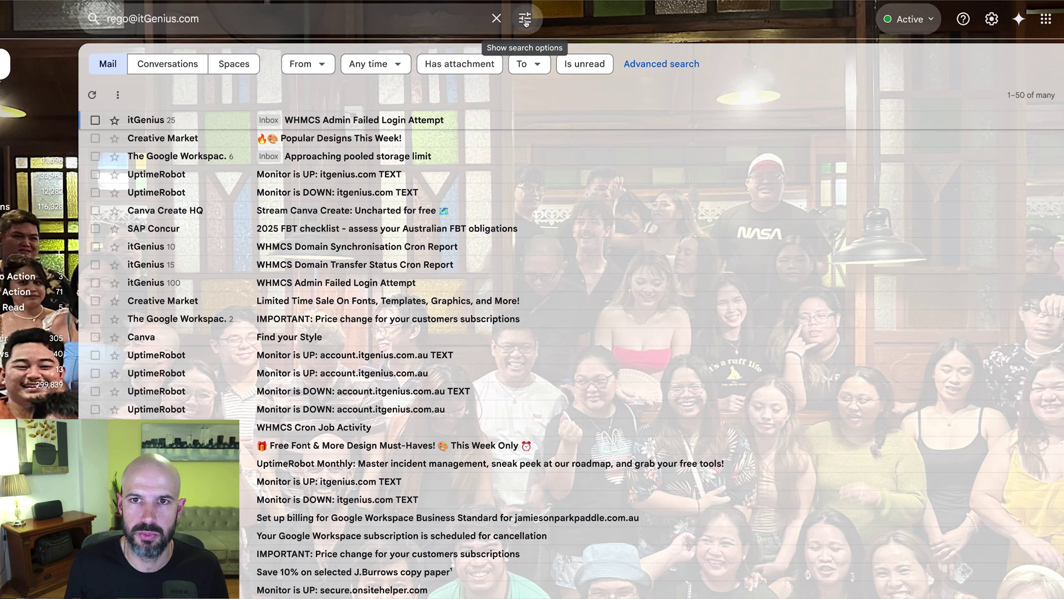
Step: In advanced search, move the alias address into the To criterion and continue
left_click(525, 18)
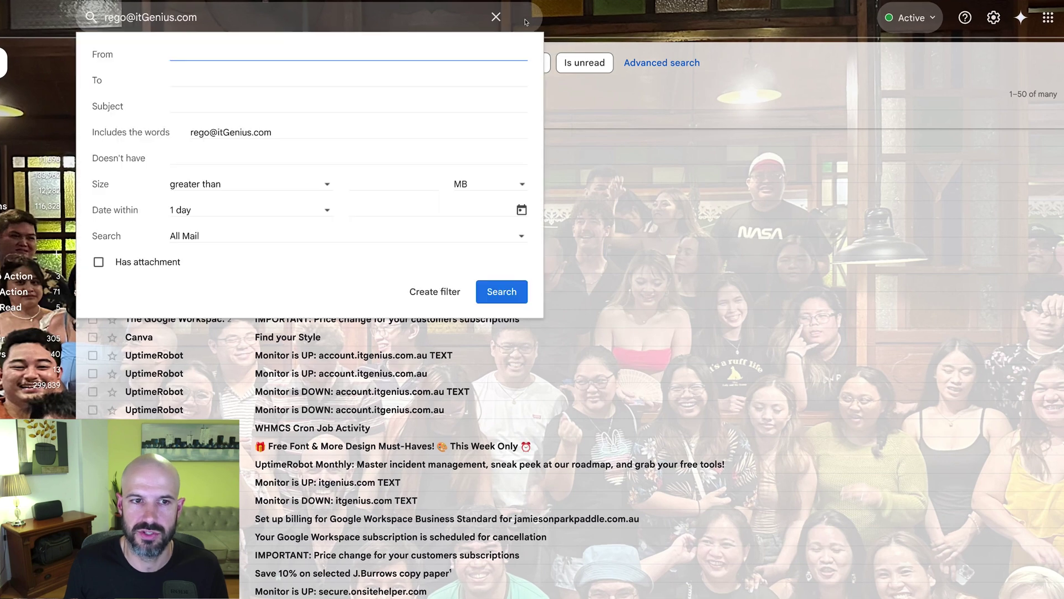
triple_click(216, 130)
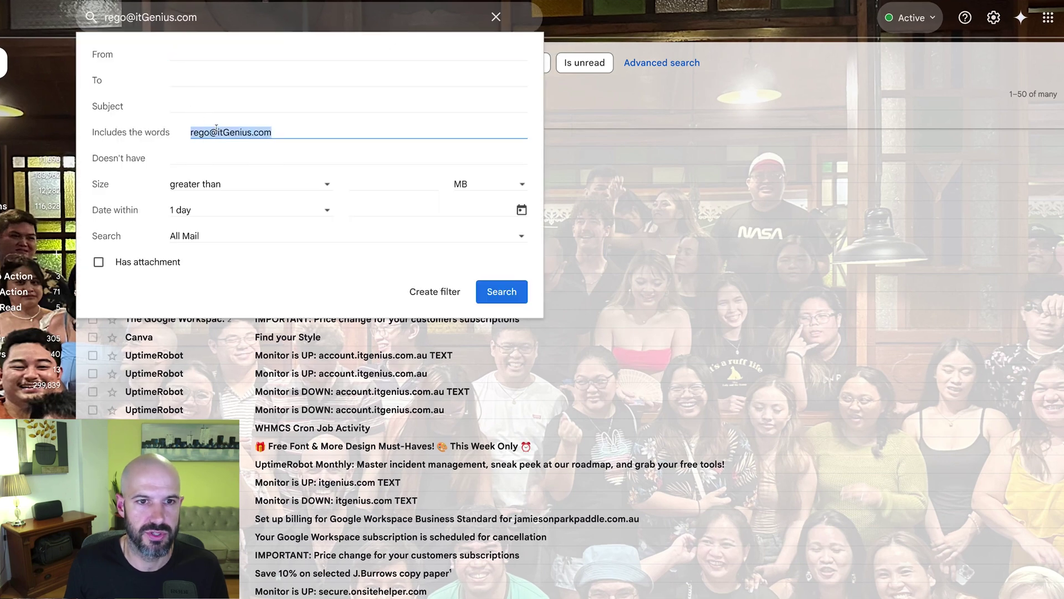
key("ctrl+x")
left_click(209, 82)
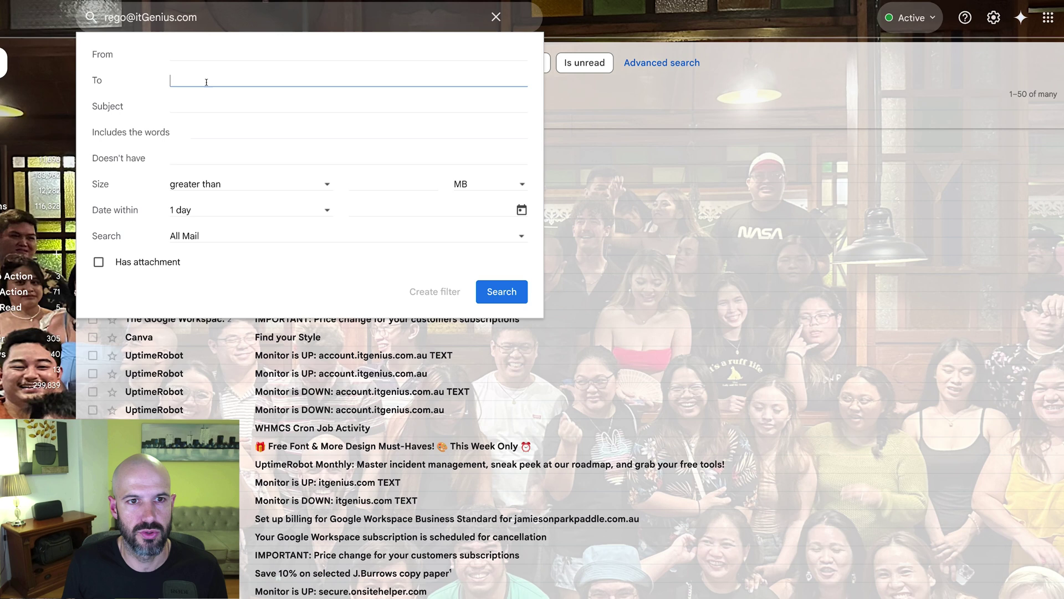
key("ctrl+v")
left_click(159, 76)
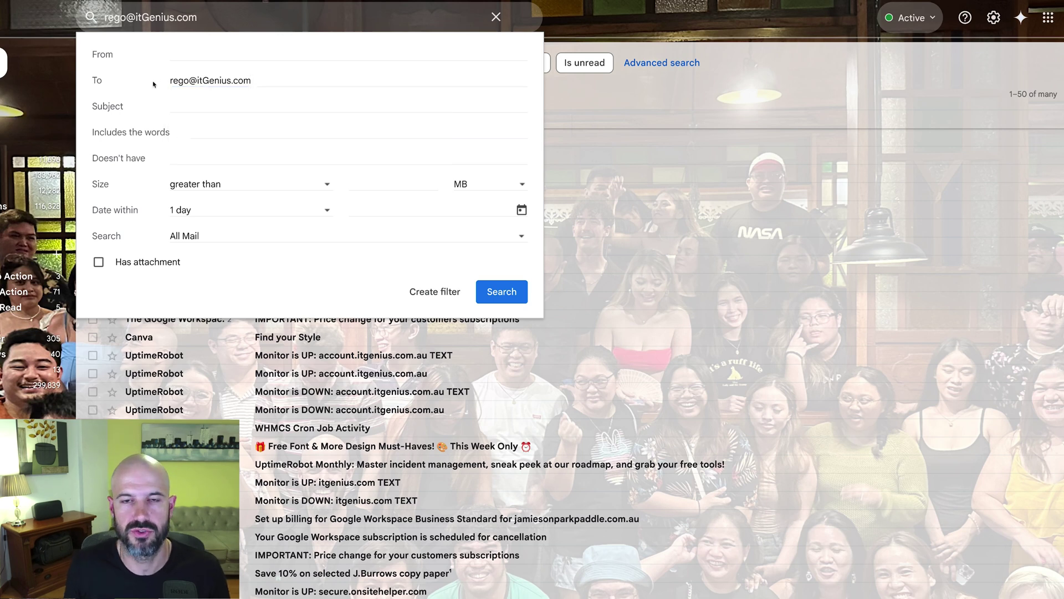
left_click(448, 298)
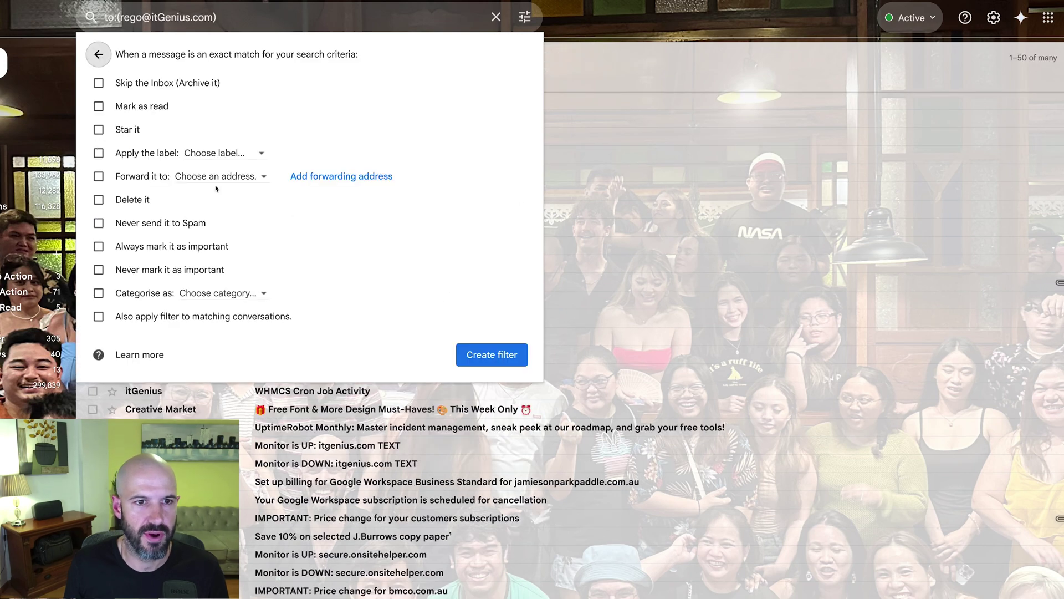
Step: Apply a new 'External Email 1' label, skip the Inbox, and create the filter
left_click(217, 153)
left_click(264, 175)
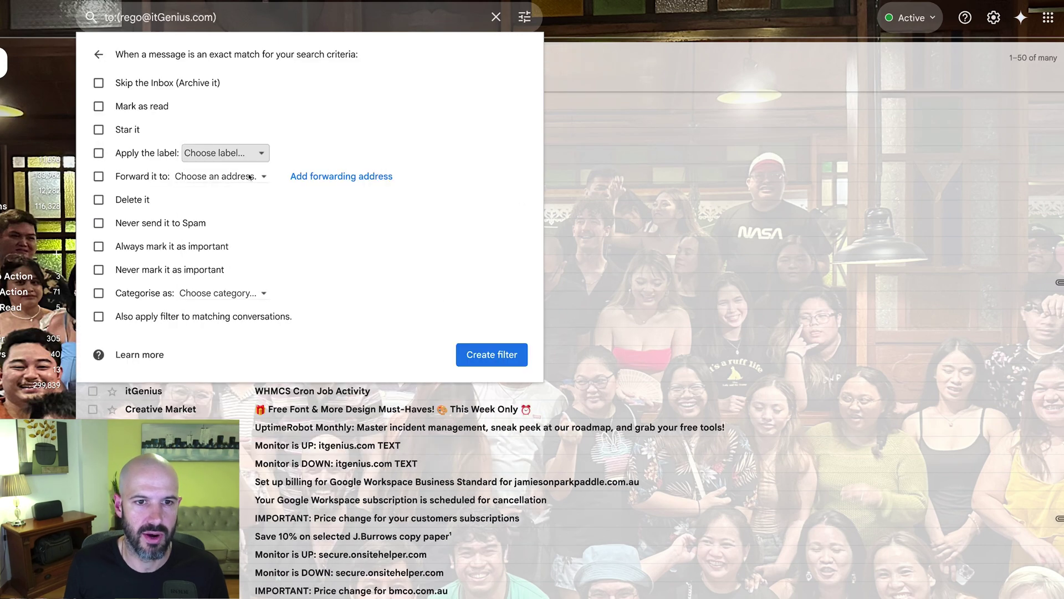
type("Exte")
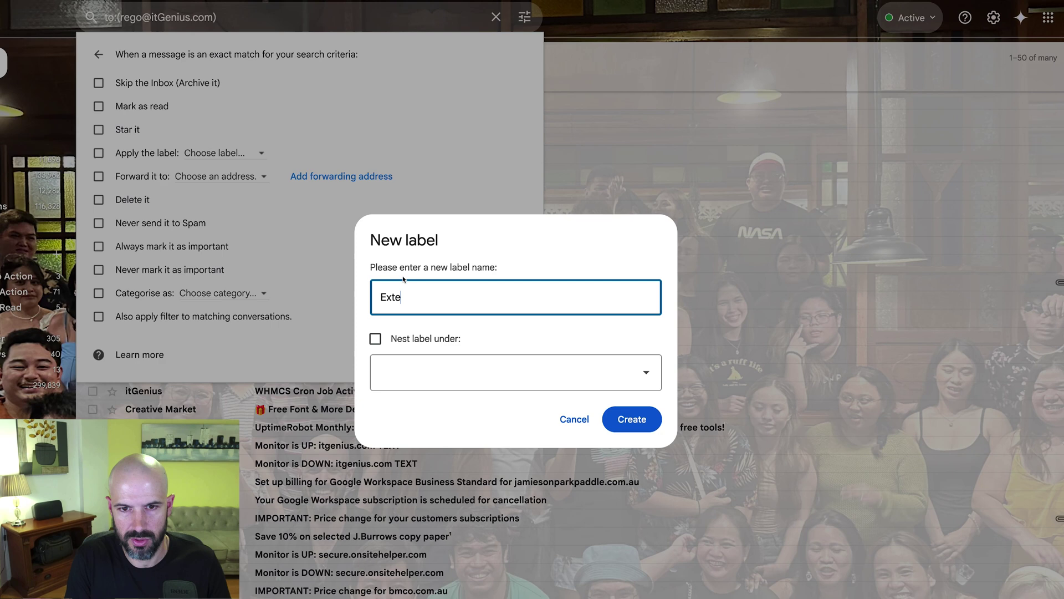
type("rnal EMail 1")
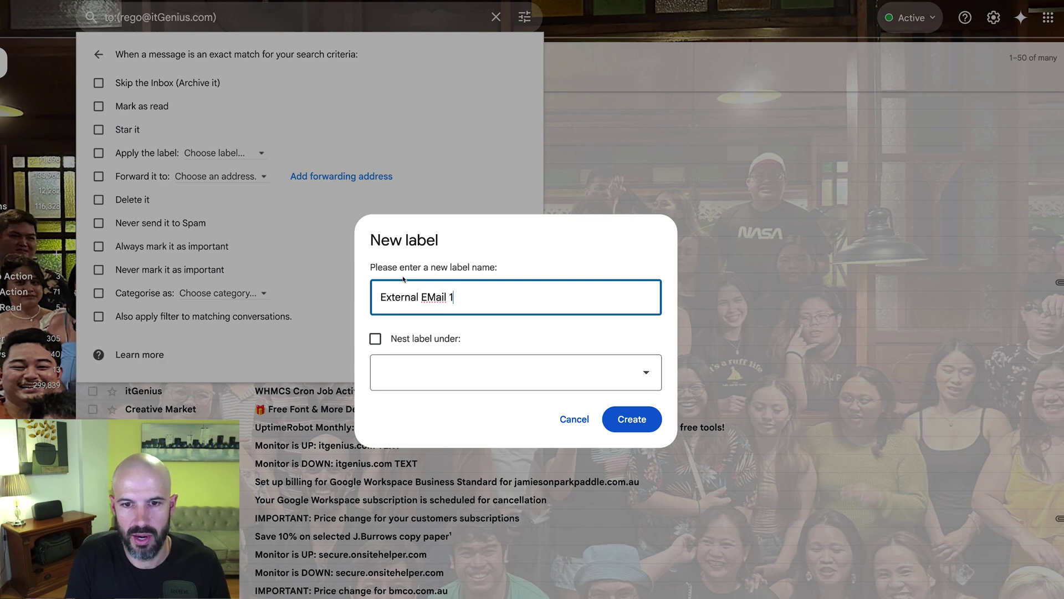
key("Left")
key("Left")
key("Left")
key("Left")
key("Left")
key("BackSpace")
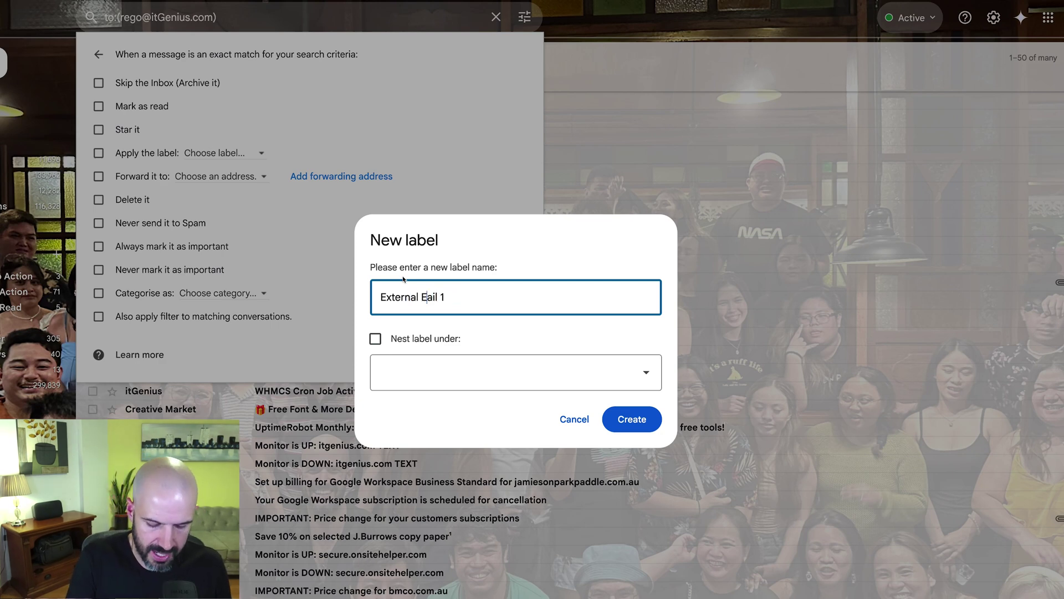
type("m")
left_click(479, 290)
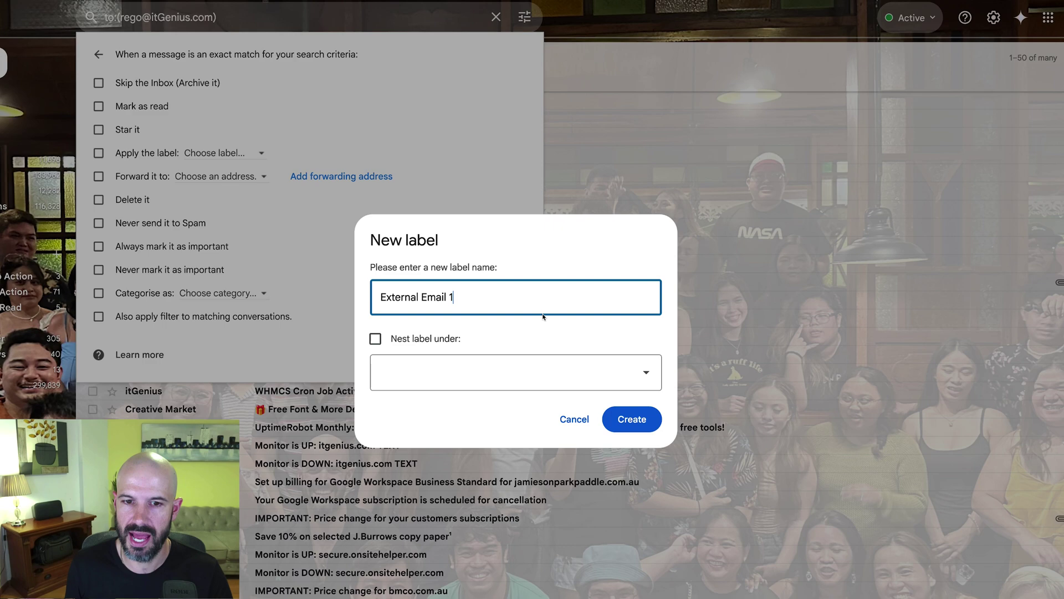
left_click(632, 419)
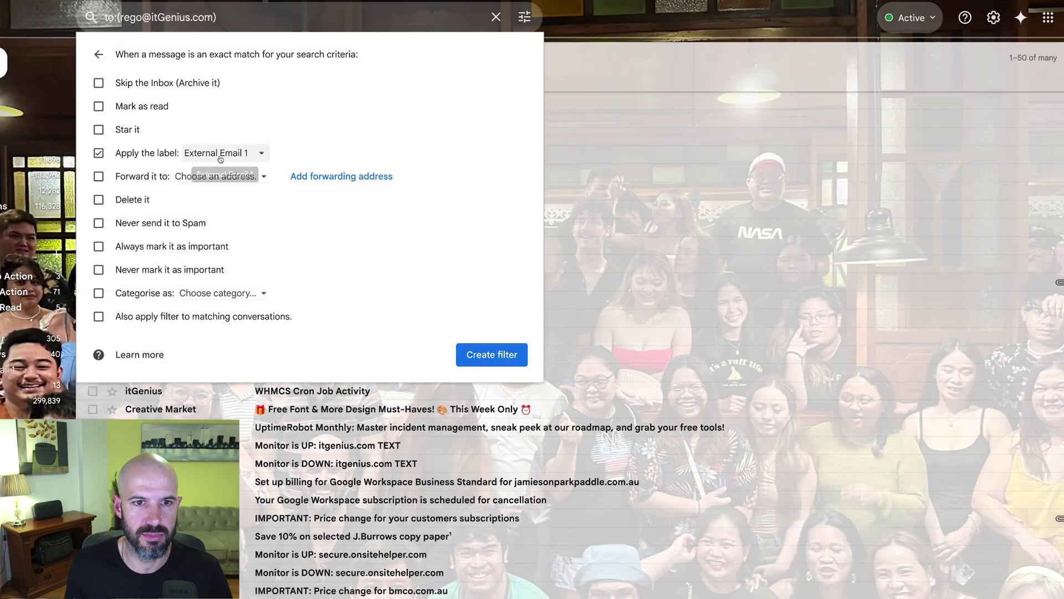
left_click(99, 83)
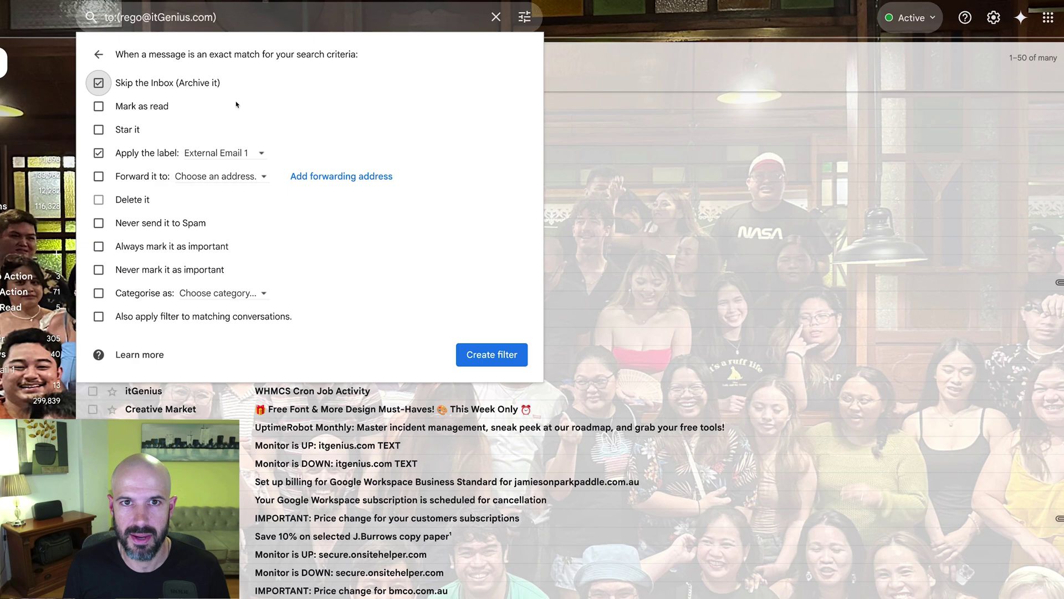
left_click(497, 17)
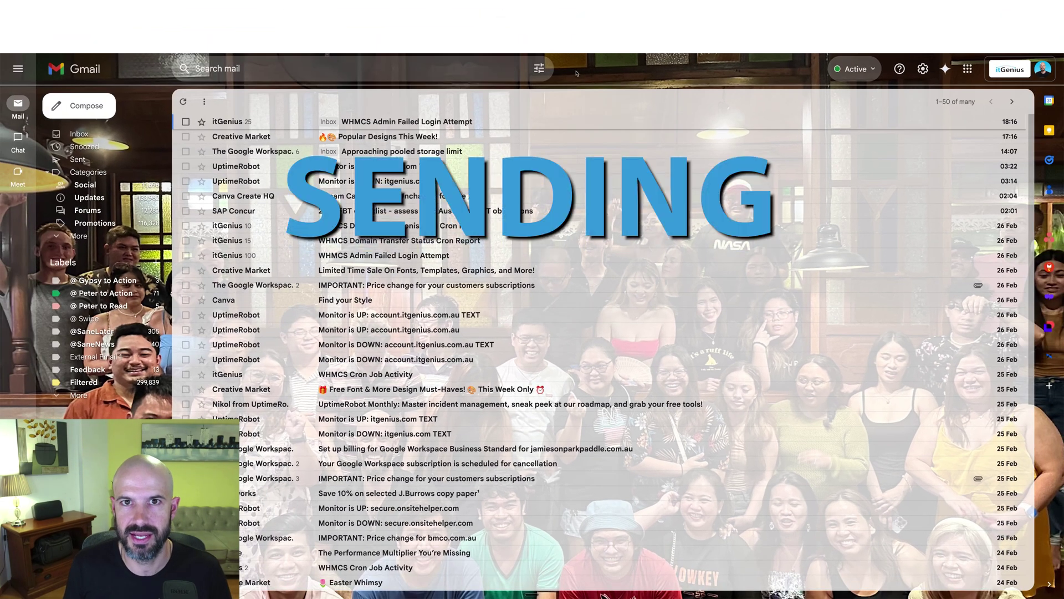
Step: Open the full Gmail settings and switch to the Accounts and Import tab
left_click(923, 69)
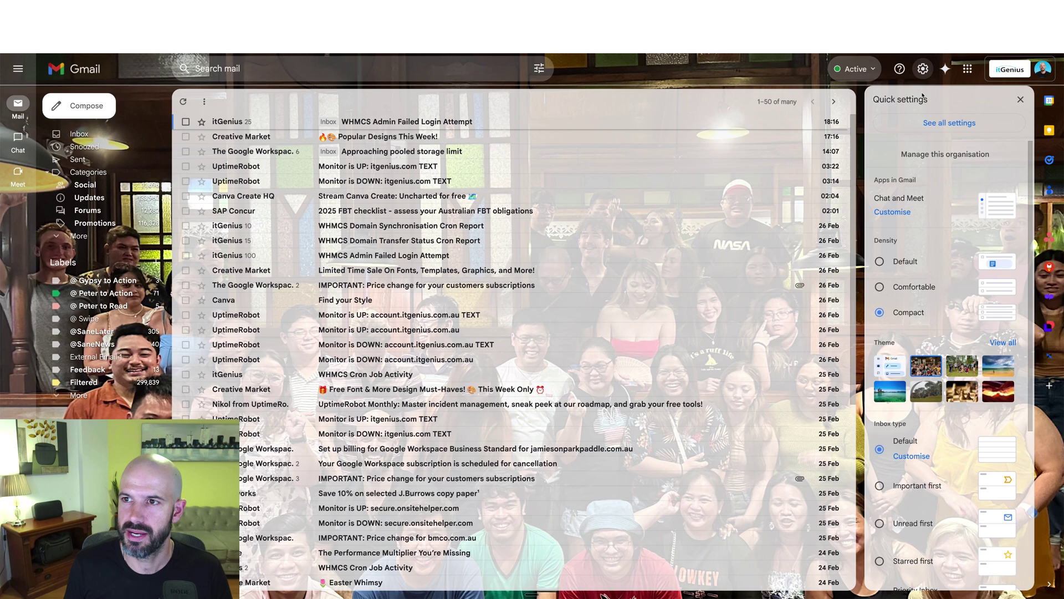
left_click(952, 123)
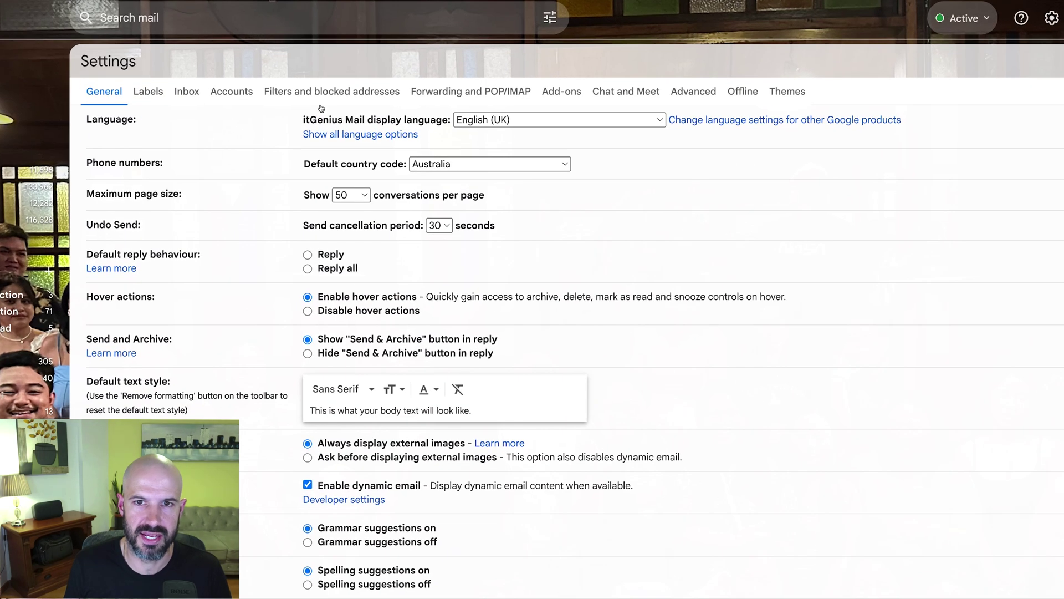
left_click(241, 96)
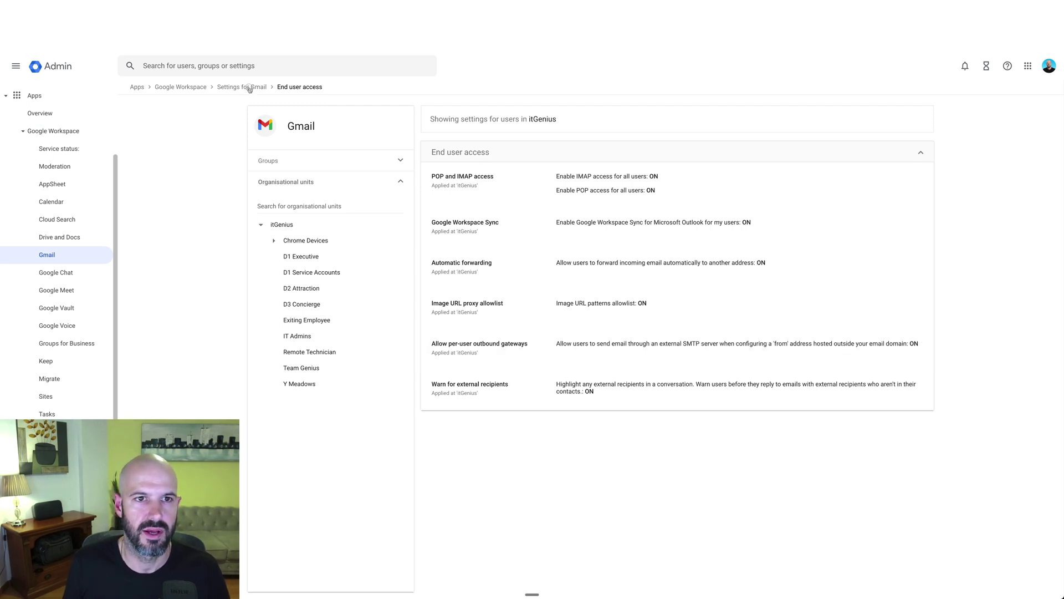
Step: Go back to Settings for Gmail and open the User settings section
key("alt+Left")
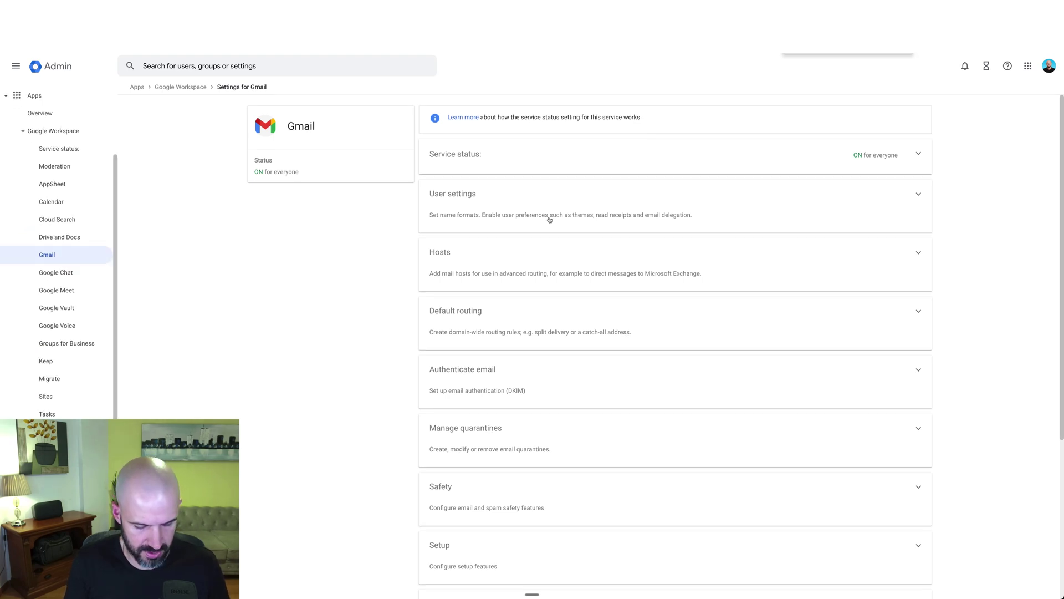
left_click(908, 200)
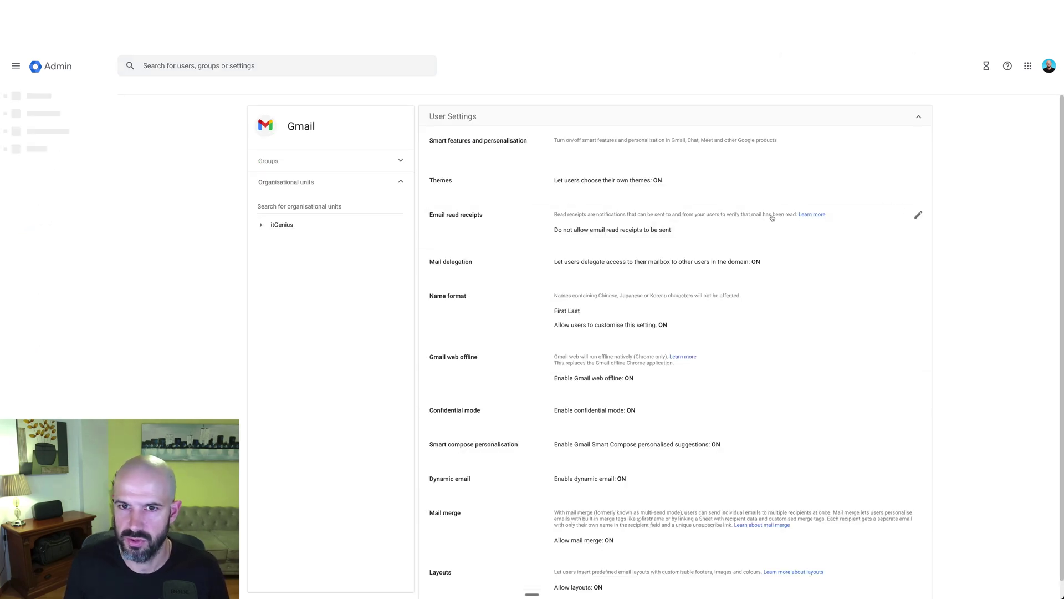
scroll(865, 243, "down", 1)
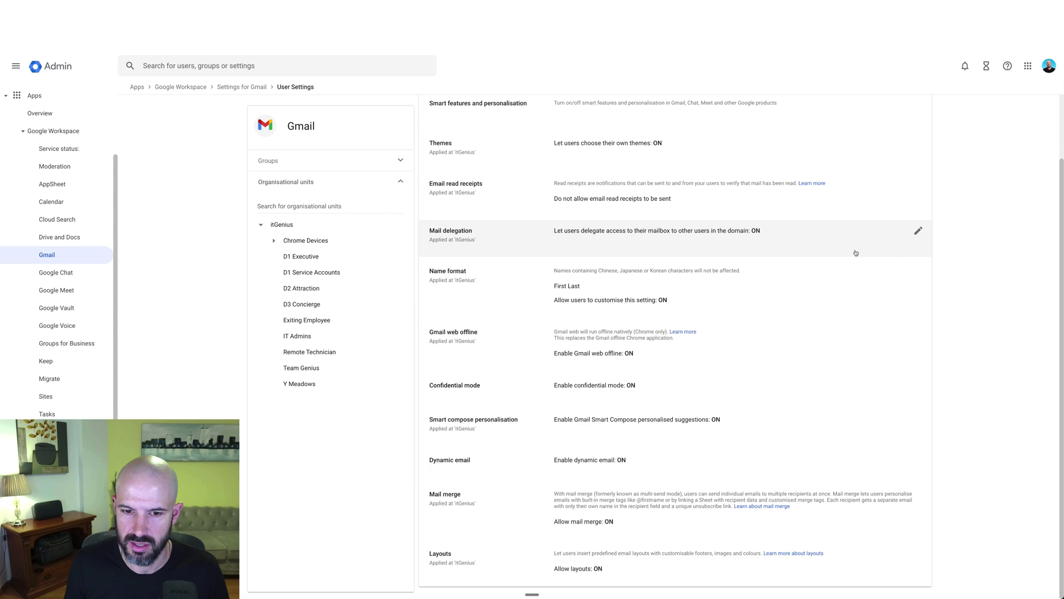
scroll(856, 252, "up", 1)
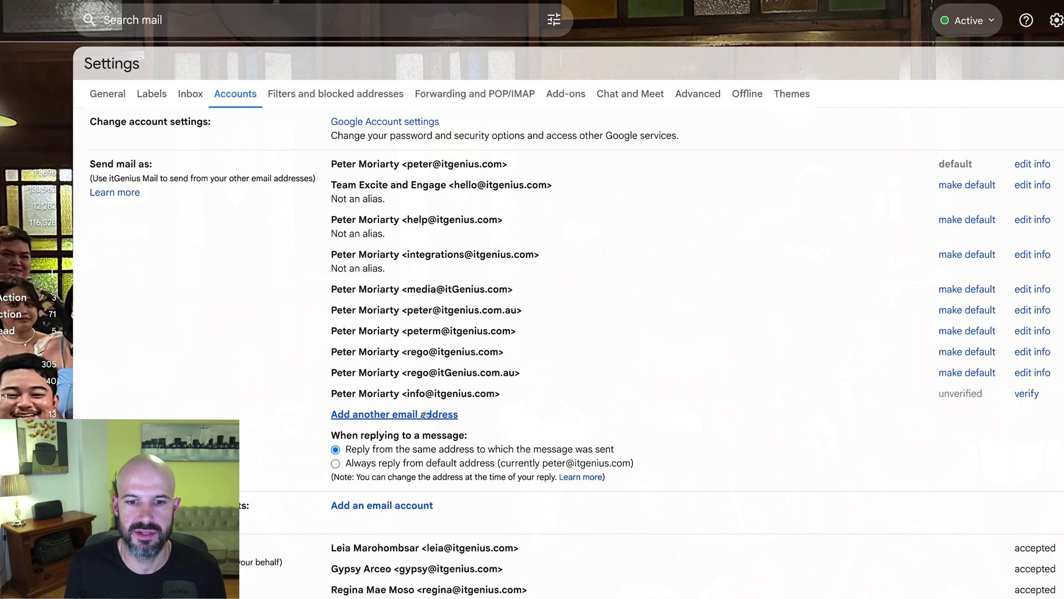
left_click(428, 416)
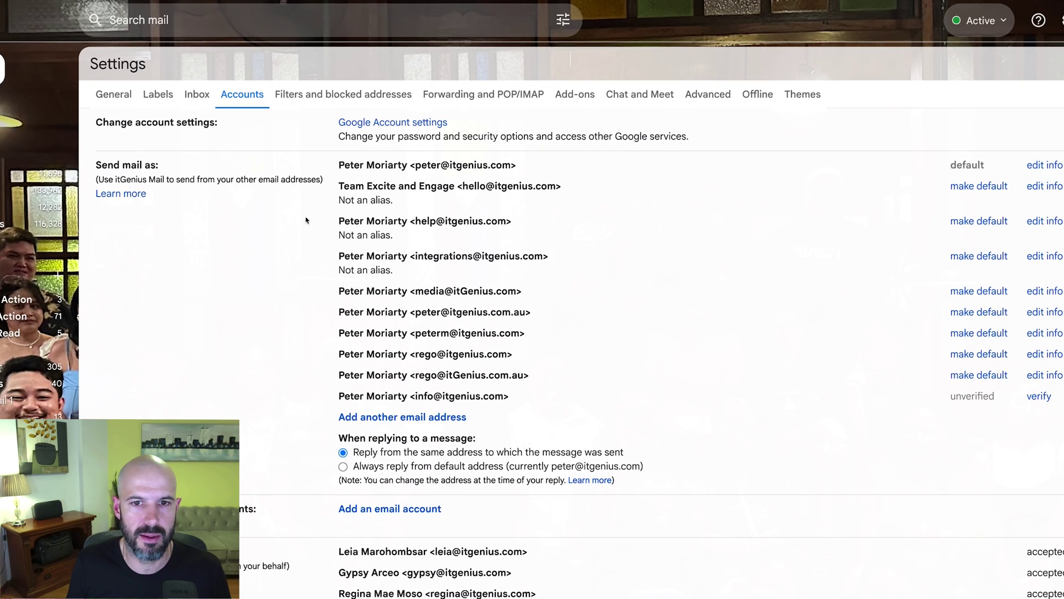
left_click_drag(604, 274, 836, 468)
left_click(840, 490)
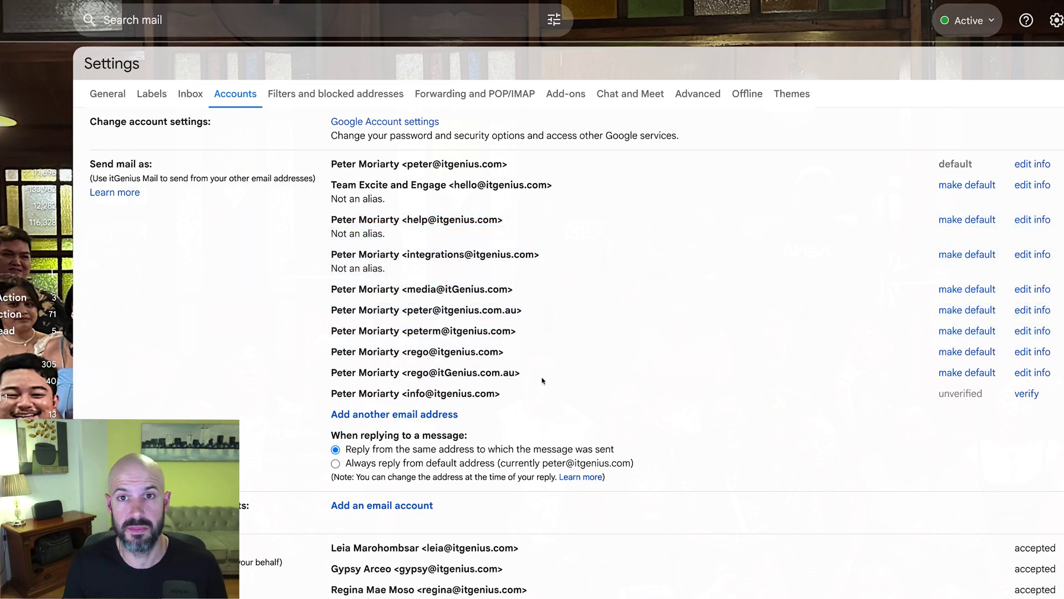
Step: Switch to the General tab and scroll down to the Signature section
scroll(543, 380, "down", 2)
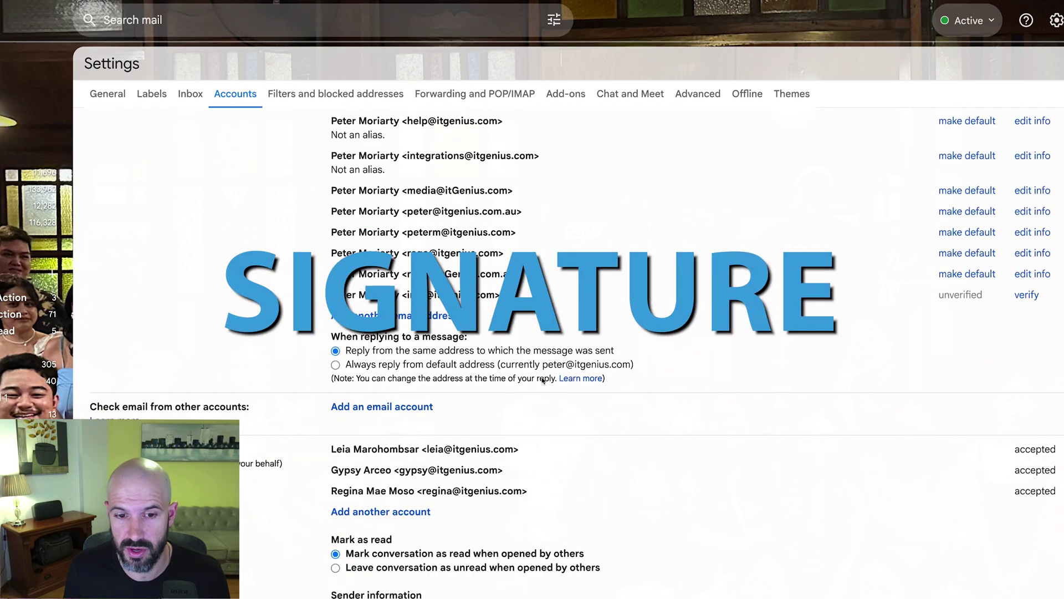
scroll(543, 378, "up", 2)
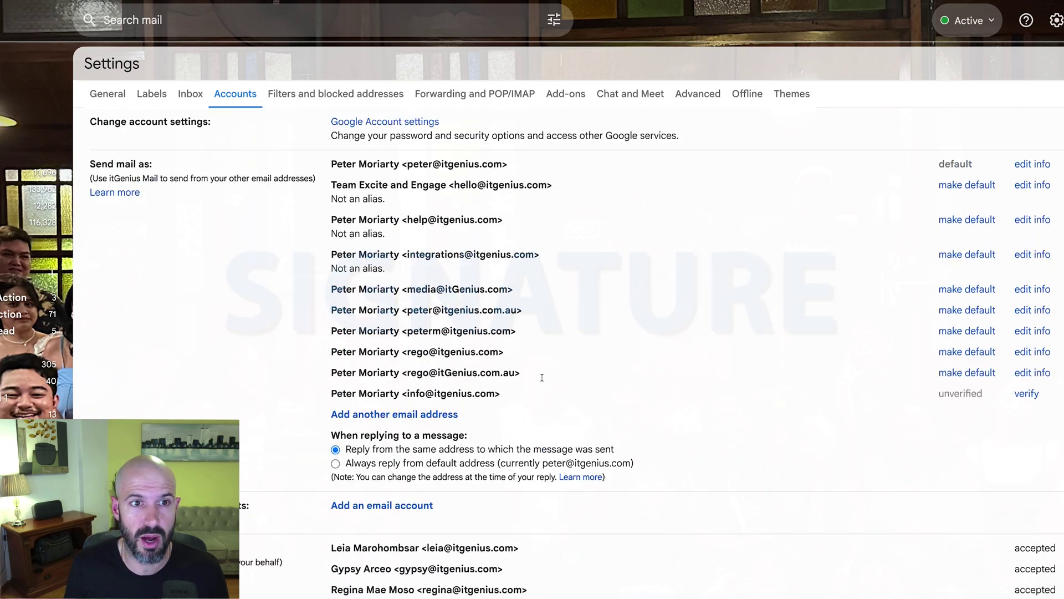
left_click(120, 96)
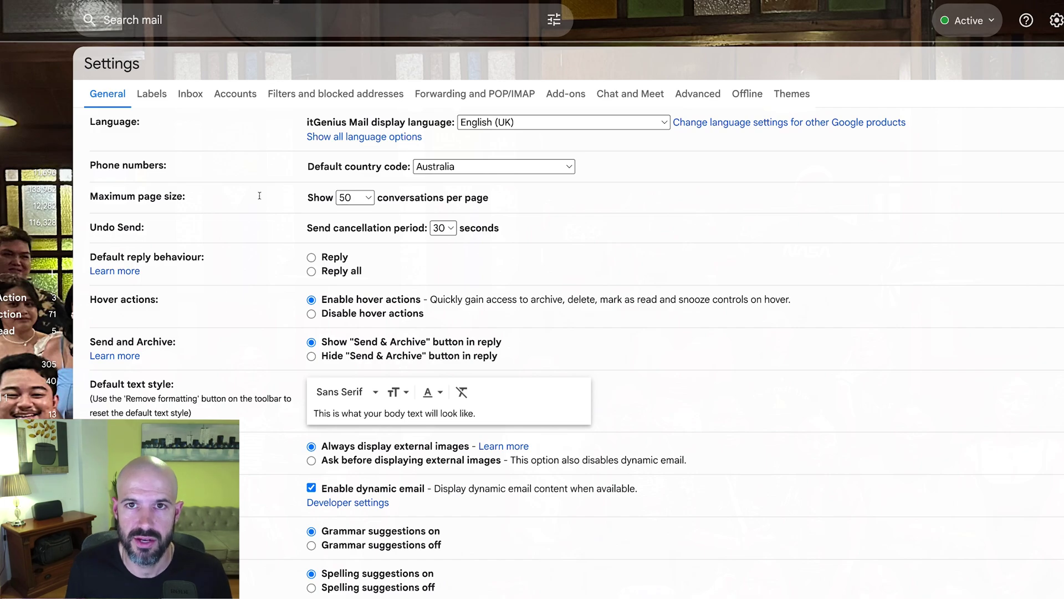
scroll(480, 316, "down", 15)
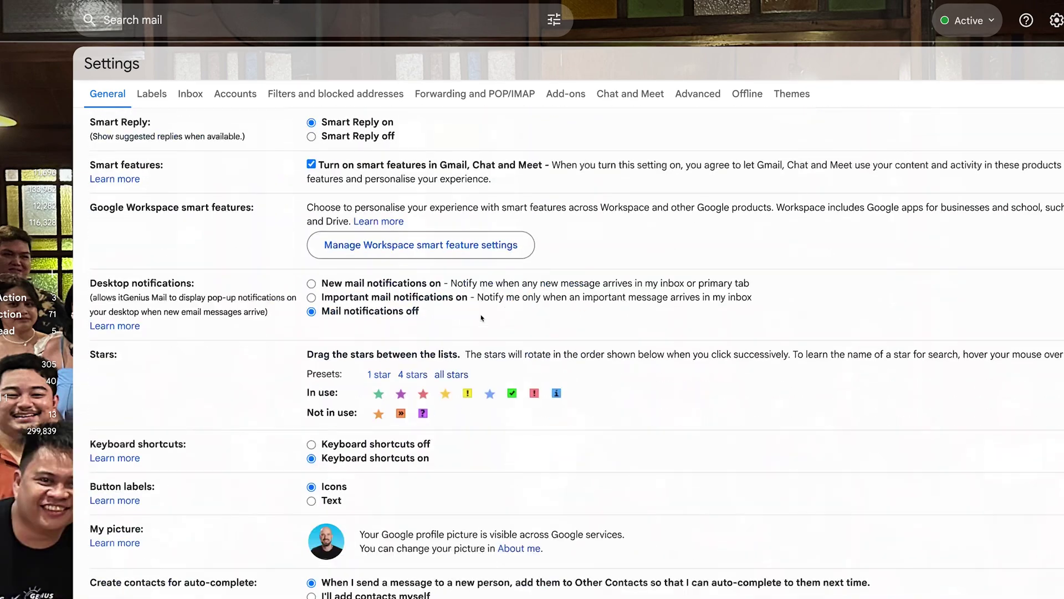
scroll(481, 318, "down", 7)
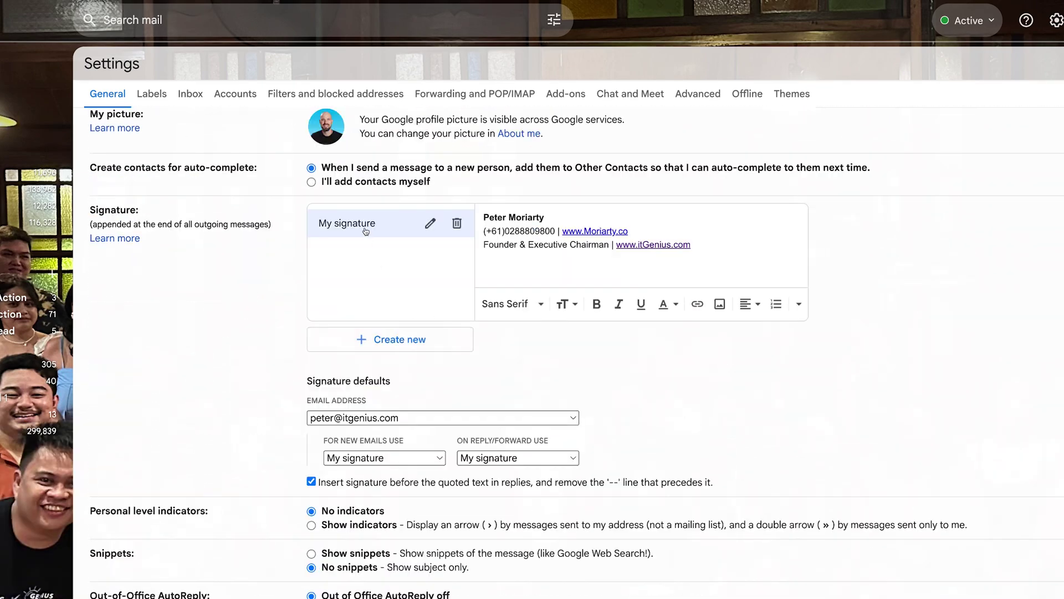
left_click(430, 224)
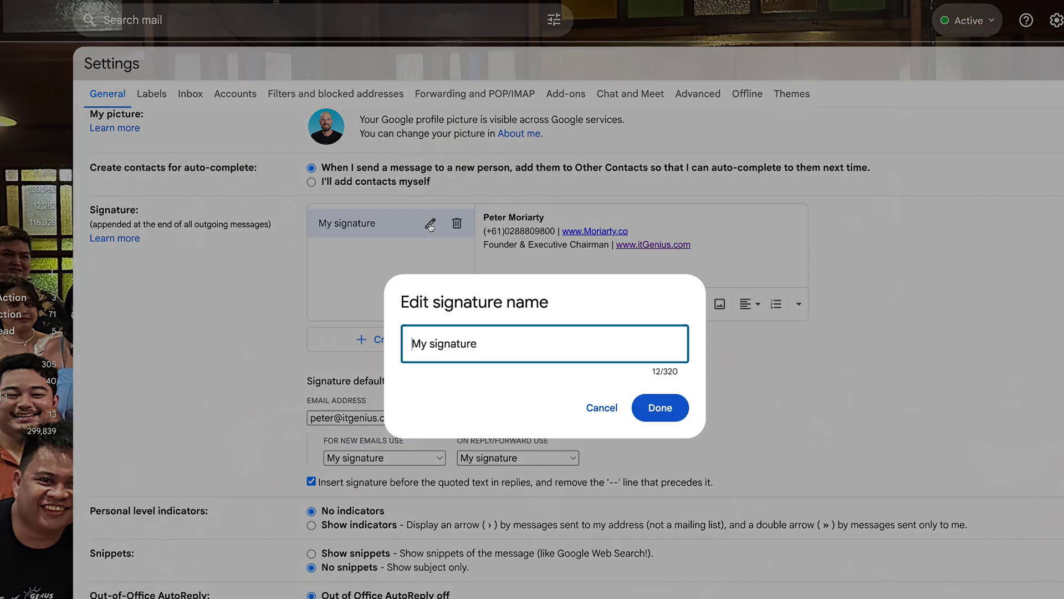
key("Return")
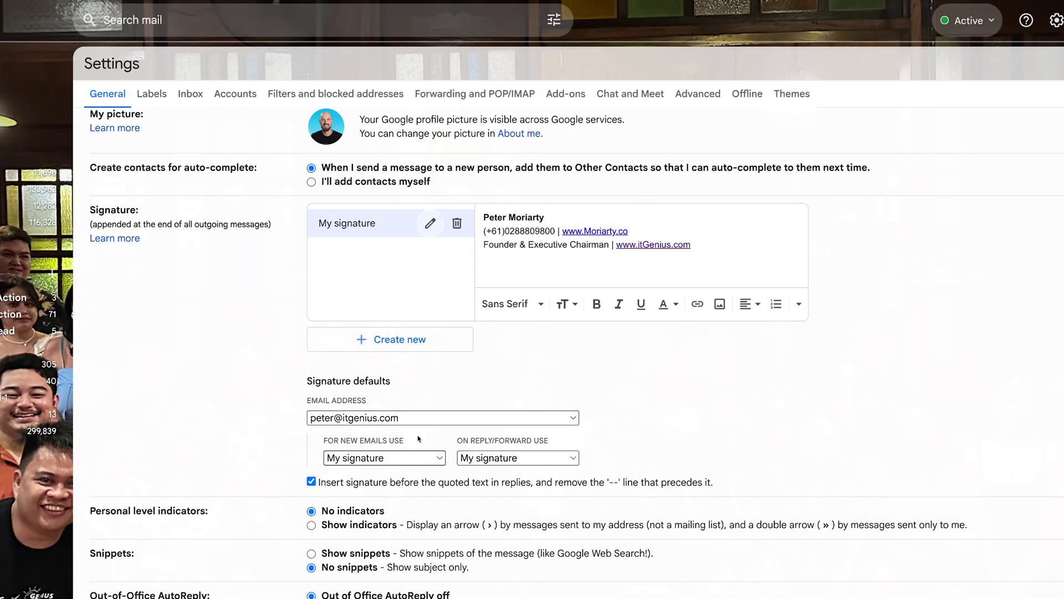
Step: Pick the itgenius.com.au address and use My signature for new emails and replies
left_click(421, 418)
left_click(421, 420)
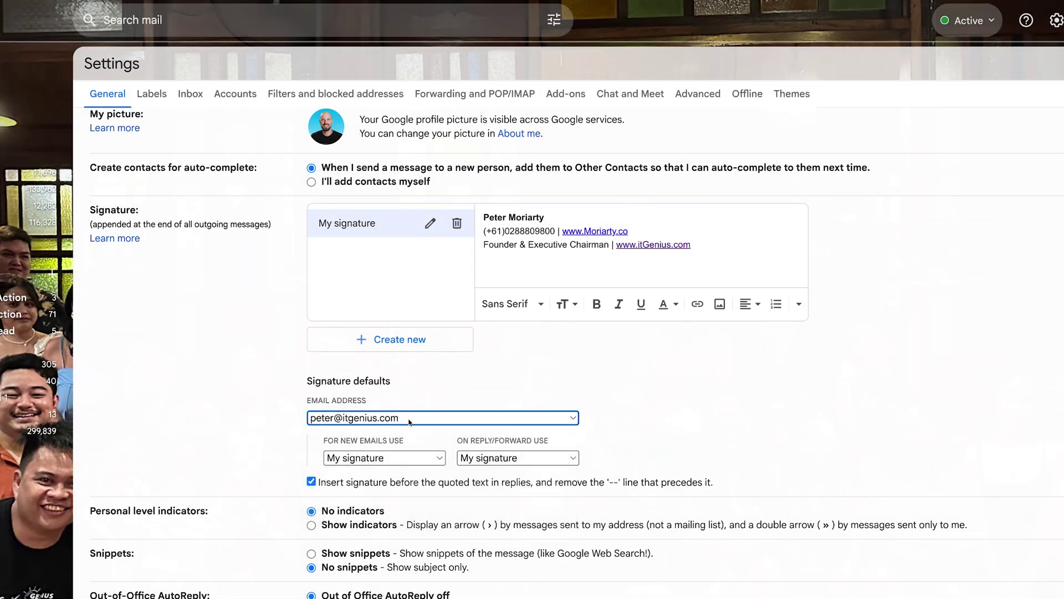
left_click(420, 416)
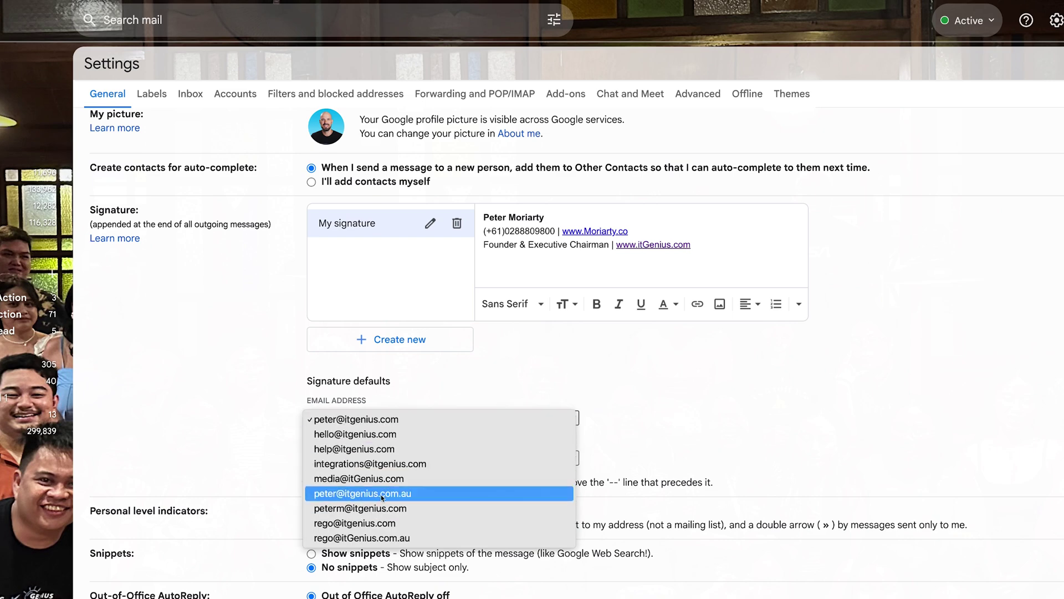
left_click(402, 494)
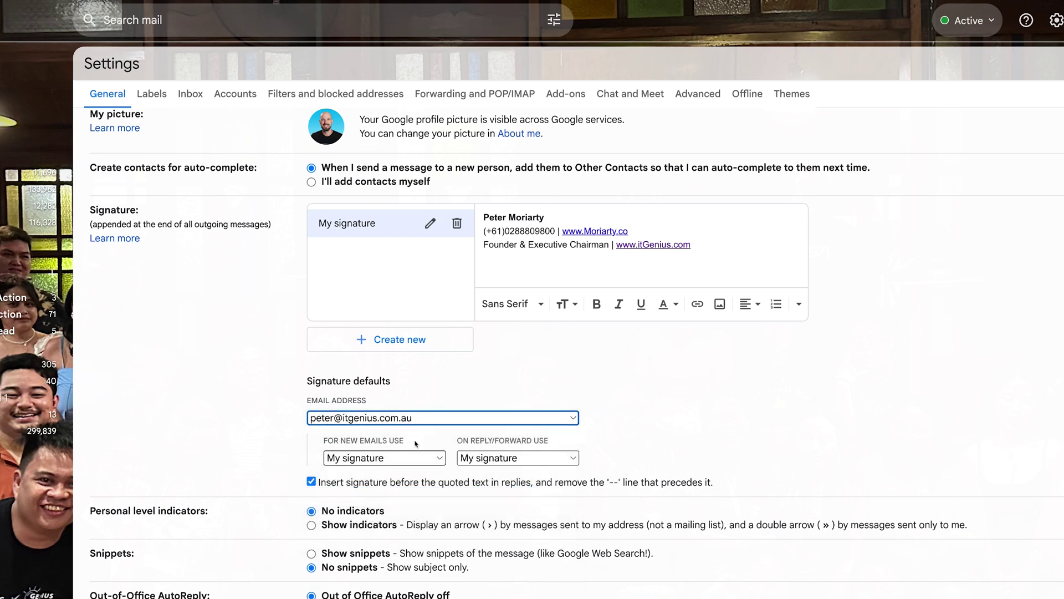
left_click(404, 458)
left_click(388, 459)
left_click(513, 459)
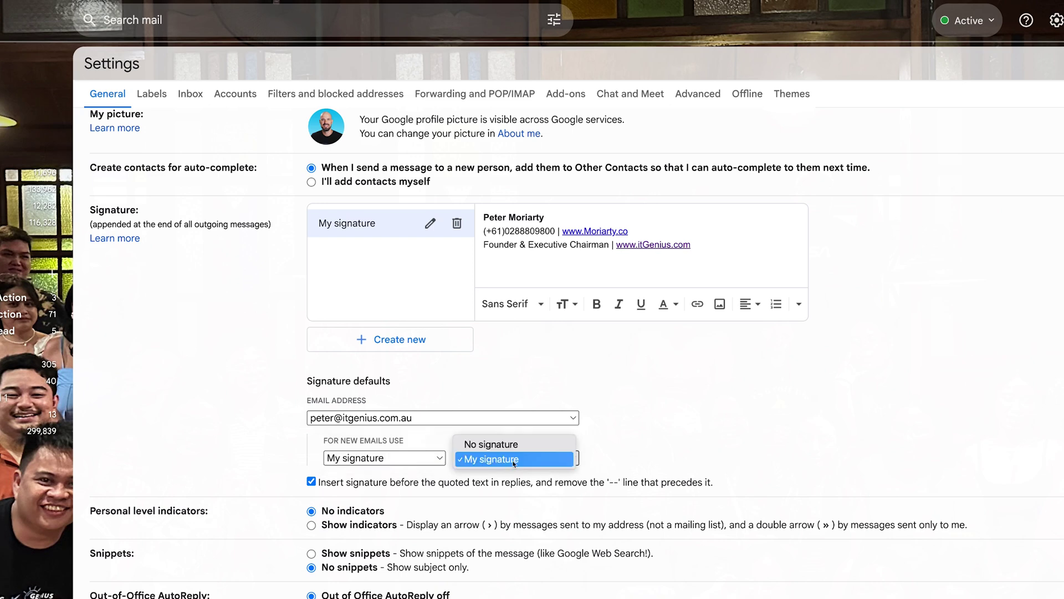
left_click(514, 460)
left_click(388, 458)
left_click(388, 459)
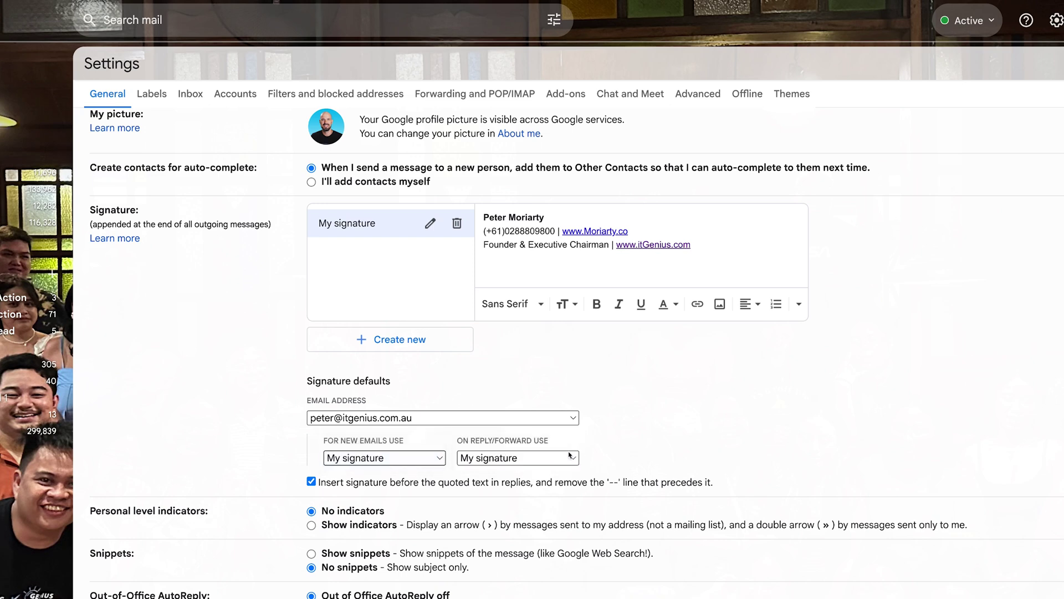